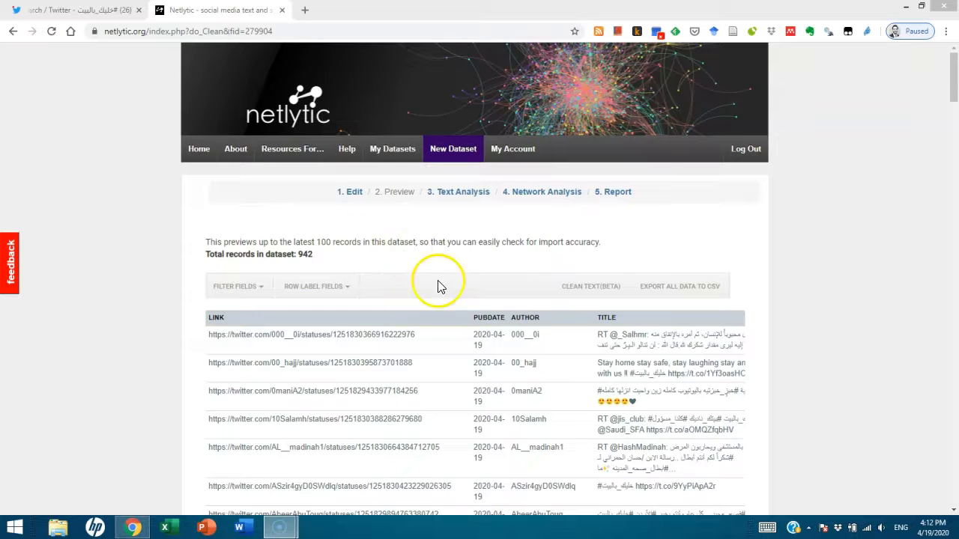
Look through the imported tweet records in the dataset preview
{"action": "left_click", "coordinate": [397, 192]}
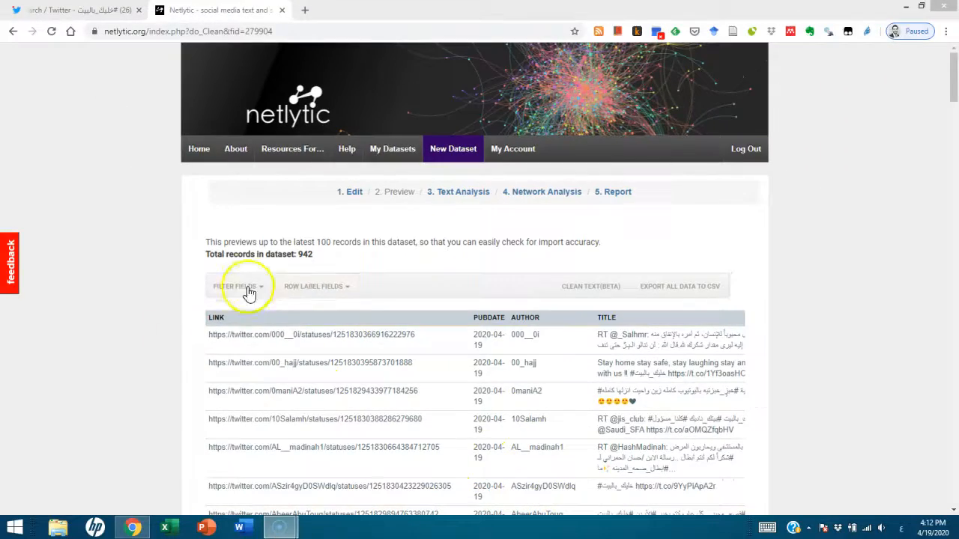
{"action": "left_click_drag", "start_coordinate": [954, 96], "coordinate": [931, 420]}
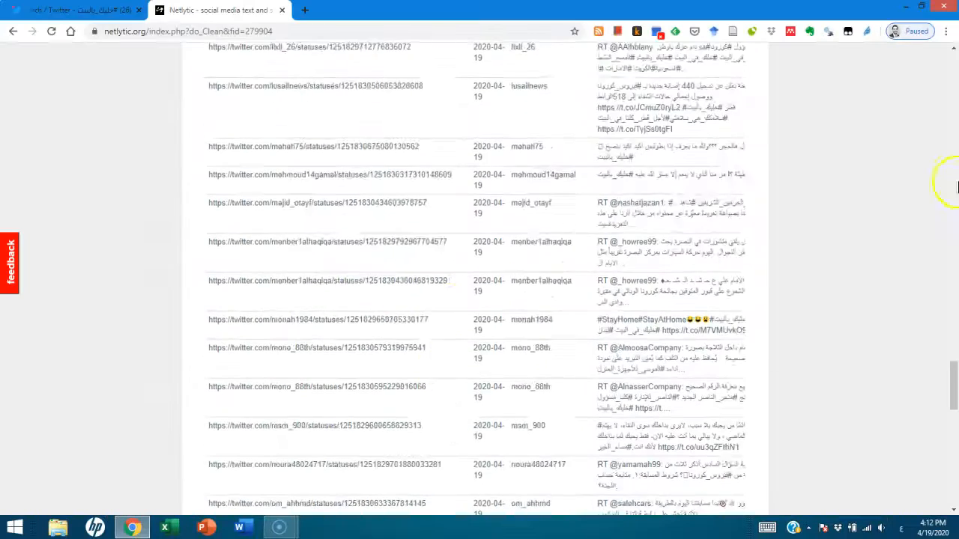
{"action": "left_click_drag", "start_coordinate": [952, 381], "coordinate": [949, 32]}
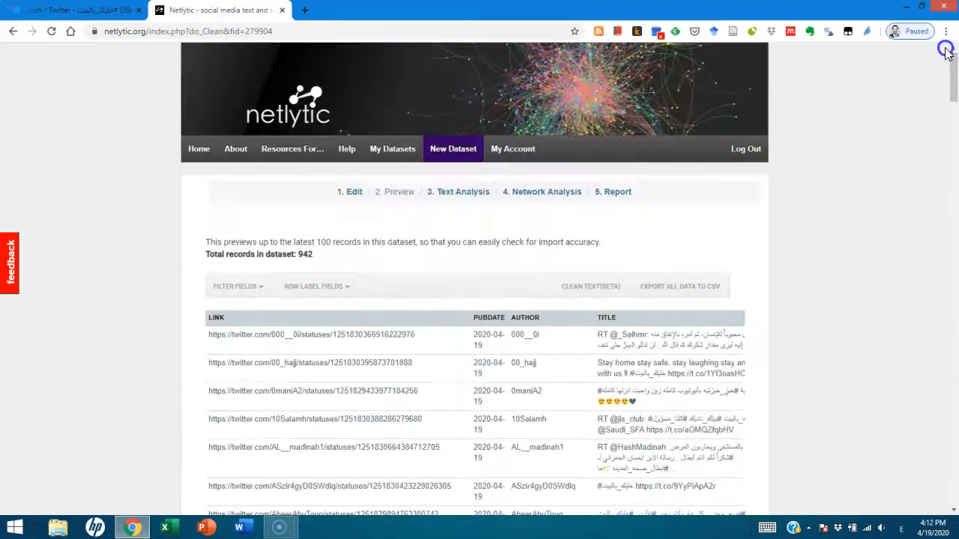
Go to the Text Analysis stage and queue the Keyword Extractor on the description field
{"action": "left_click", "coordinate": [459, 193]}
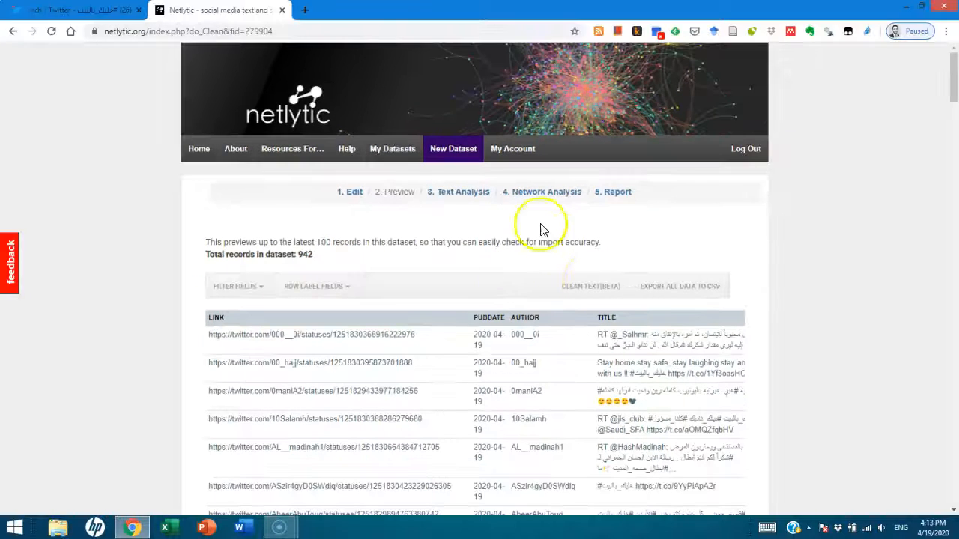
{"action": "left_click", "coordinate": [466, 194]}
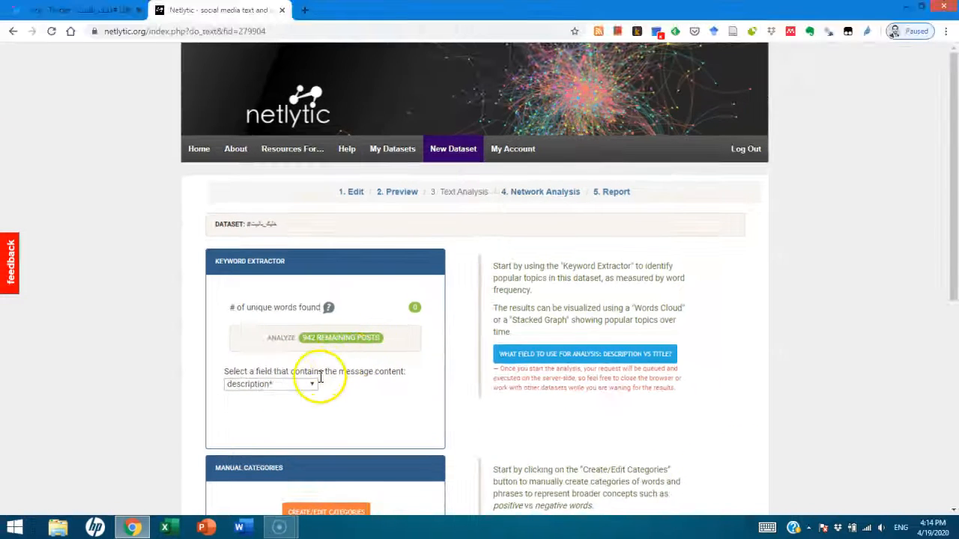
{"action": "left_click", "coordinate": [312, 385]}
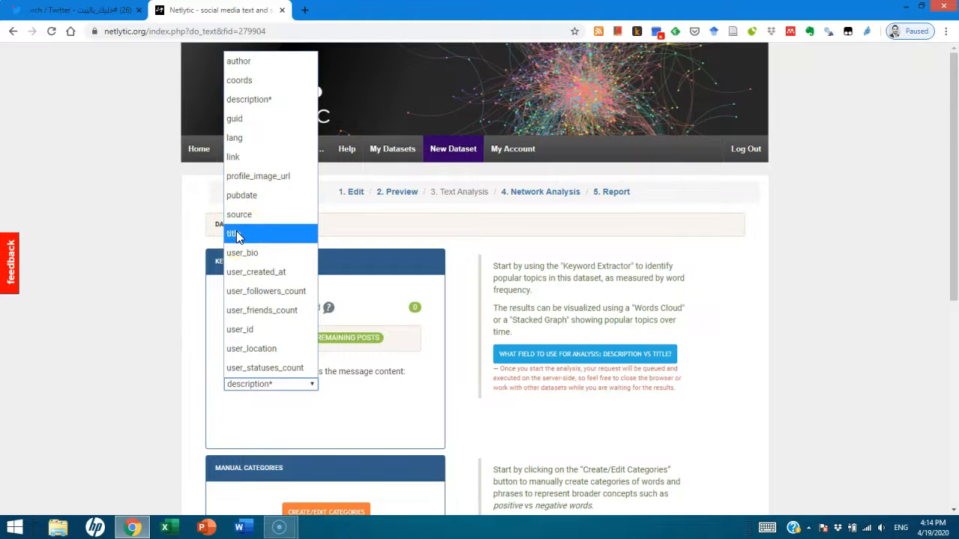
{"action": "left_click", "coordinate": [119, 342]}
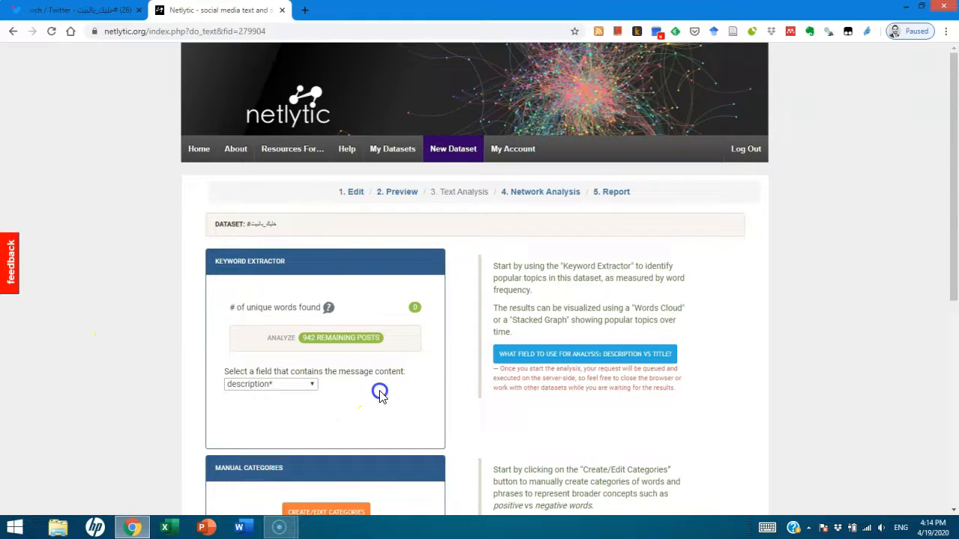
{"action": "scroll", "coordinate": [378, 395], "scroll_direction": "down", "scroll_amount": 4}
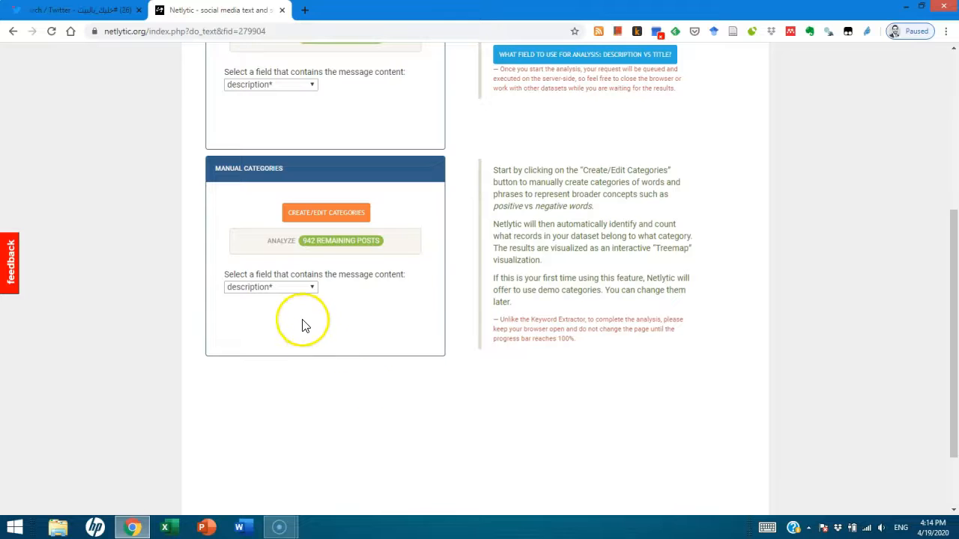
{"action": "scroll", "coordinate": [445, 292], "scroll_direction": "up", "scroll_amount": 2}
{"action": "scroll", "coordinate": [378, 320], "scroll_direction": "up", "scroll_amount": 2}
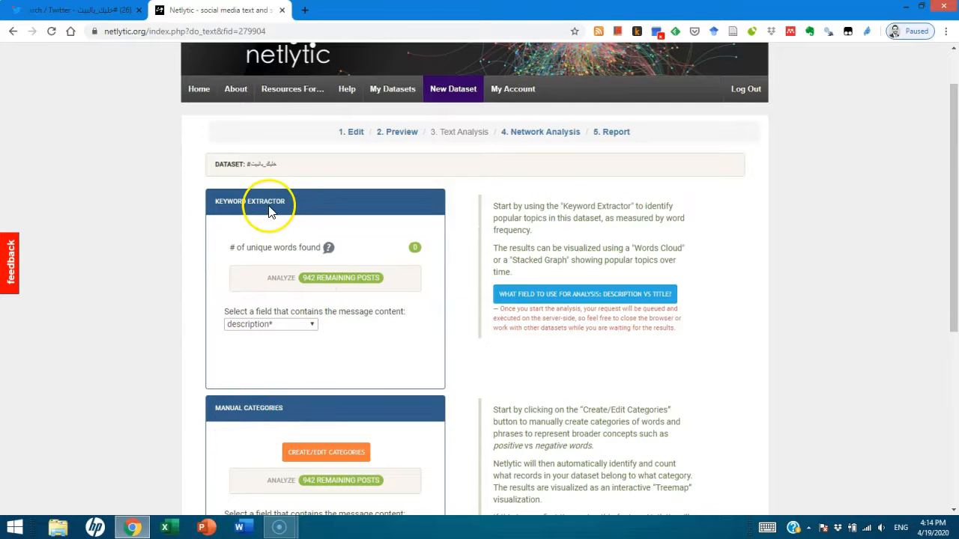
{"action": "left_click", "coordinate": [313, 282]}
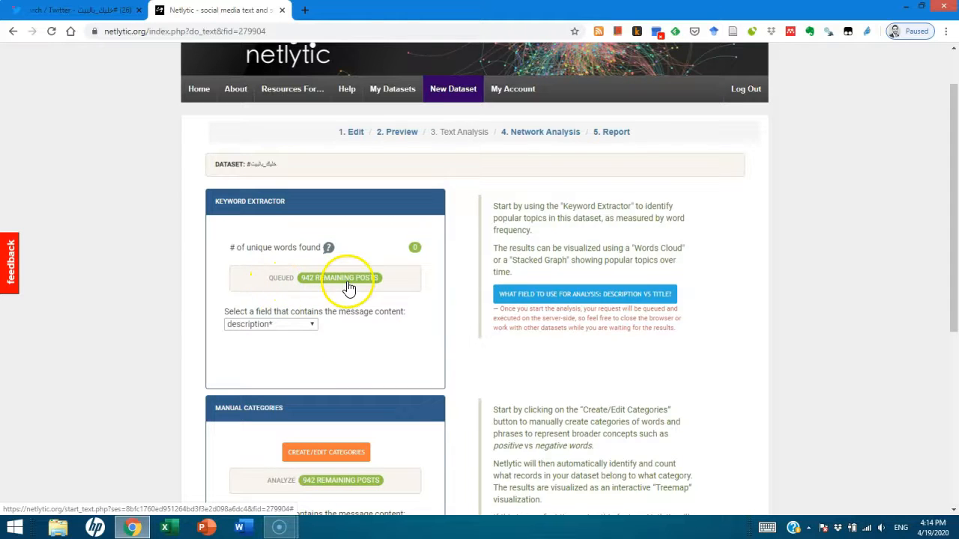
Go to the Network Analysis stage and review the name network and chain network sections
{"action": "scroll", "coordinate": [301, 321], "scroll_direction": "down", "scroll_amount": 2}
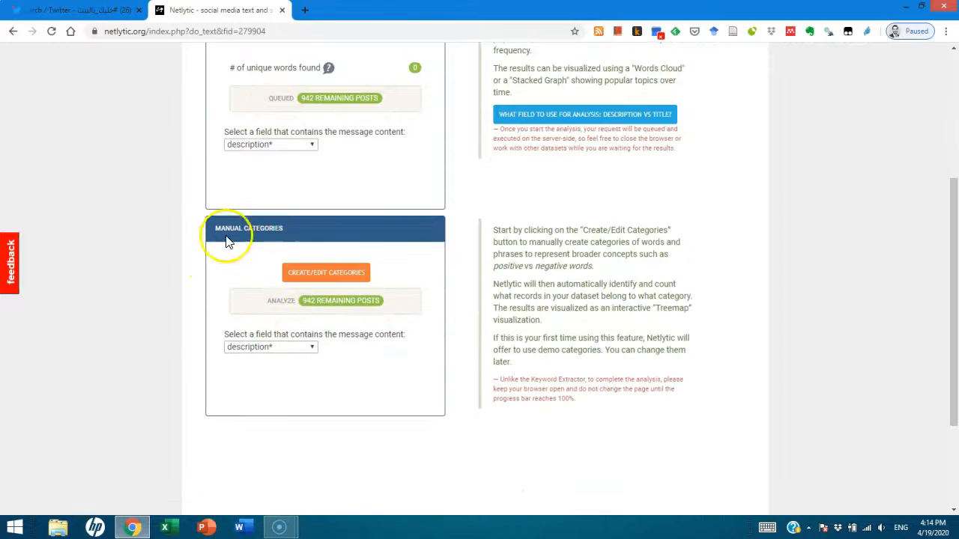
{"action": "scroll", "coordinate": [479, 286], "scroll_direction": "up", "scroll_amount": 1}
{"action": "scroll", "coordinate": [491, 281], "scroll_direction": "up", "scroll_amount": 1}
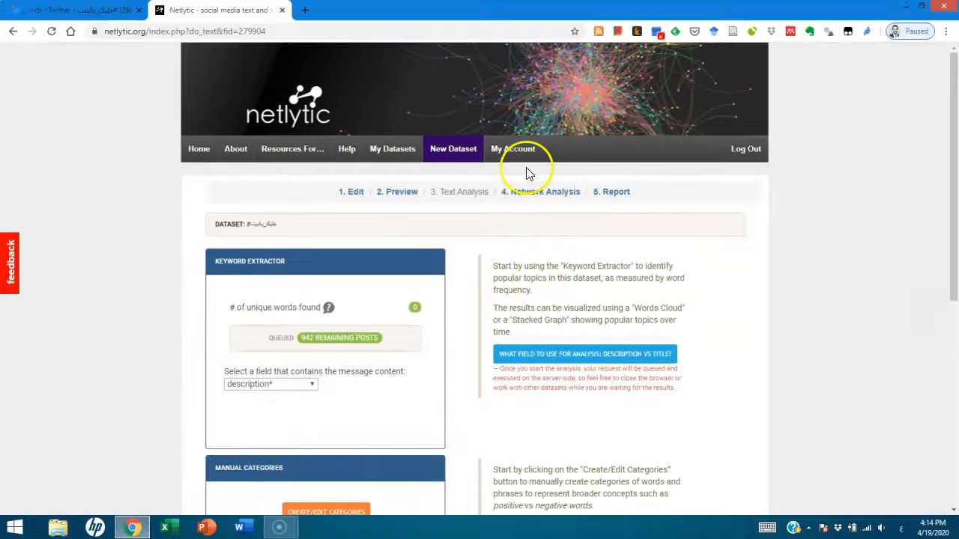
{"action": "left_click", "coordinate": [536, 194]}
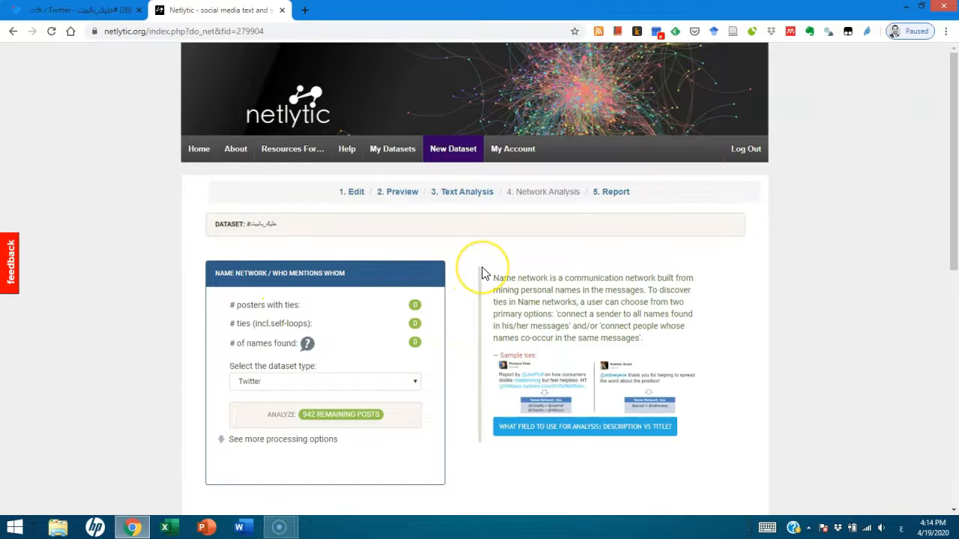
{"action": "scroll", "coordinate": [479, 270], "scroll_direction": "down", "scroll_amount": 1}
{"action": "scroll", "coordinate": [483, 273], "scroll_direction": "up", "scroll_amount": 1}
{"action": "scroll", "coordinate": [483, 273], "scroll_direction": "down", "scroll_amount": 5}
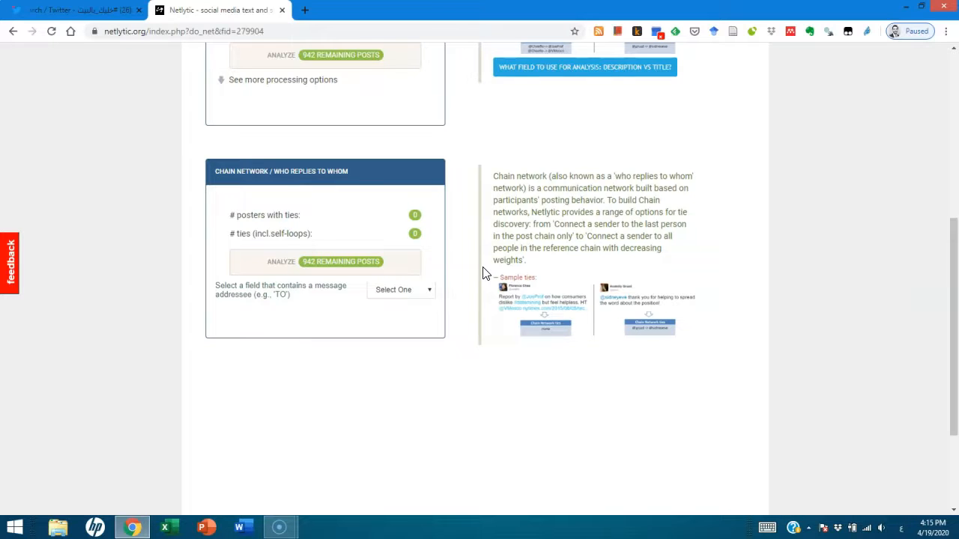
{"action": "scroll", "coordinate": [483, 274], "scroll_direction": "up", "scroll_amount": 5}
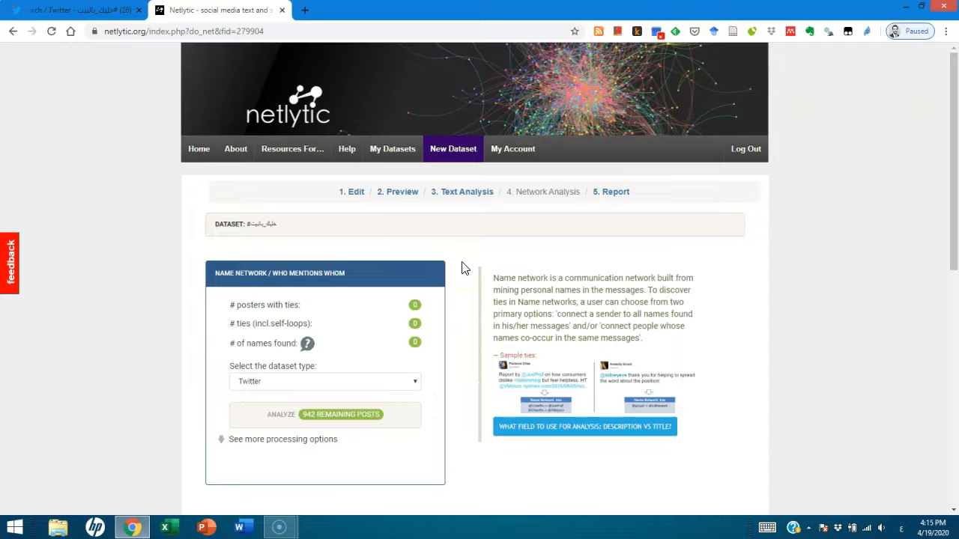
{"action": "scroll", "coordinate": [289, 342], "scroll_direction": "down", "scroll_amount": 2}
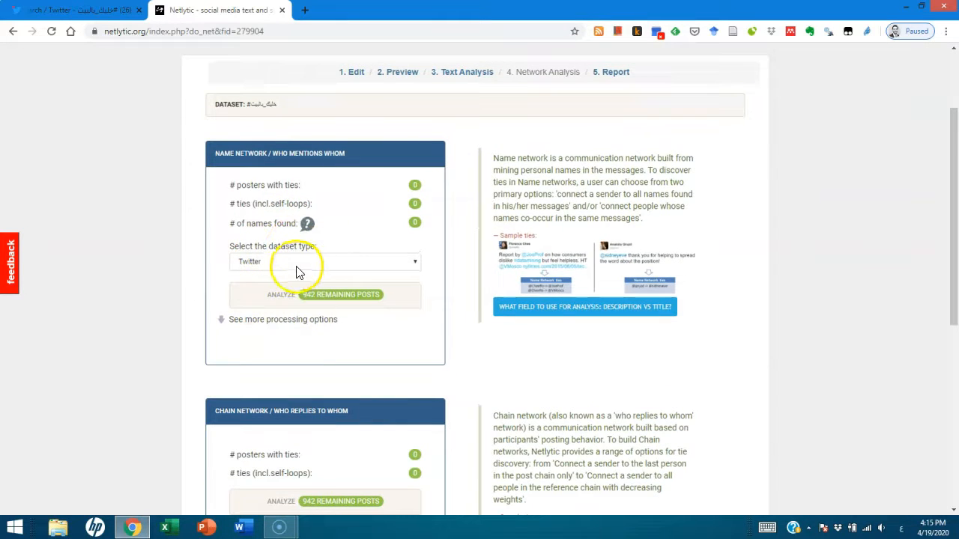
Analyze the remaining posts for the name network, keeping Twitter as the dataset type
{"action": "left_click", "coordinate": [296, 262]}
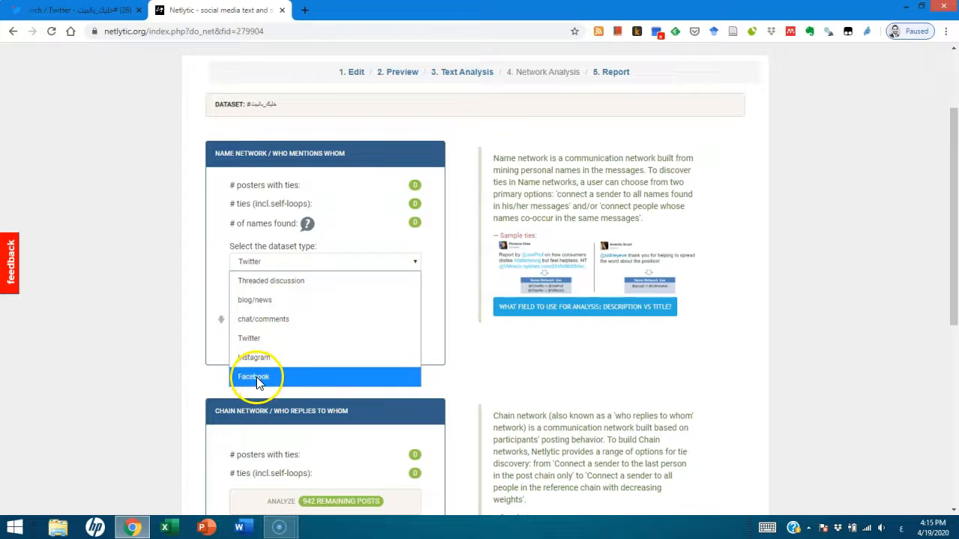
{"action": "left_click", "coordinate": [210, 321]}
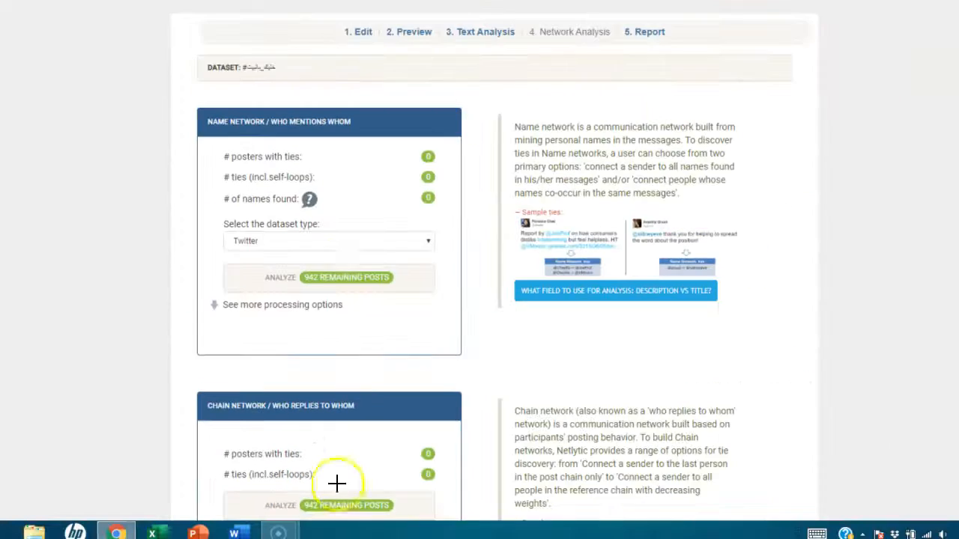
{"action": "key", "text": "ctrl+d"}
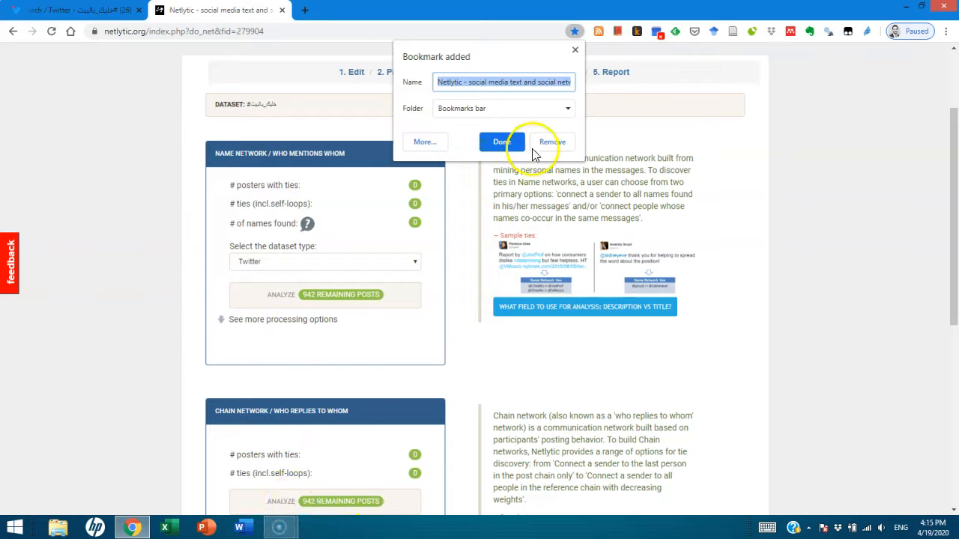
{"action": "key", "text": "Escape"}
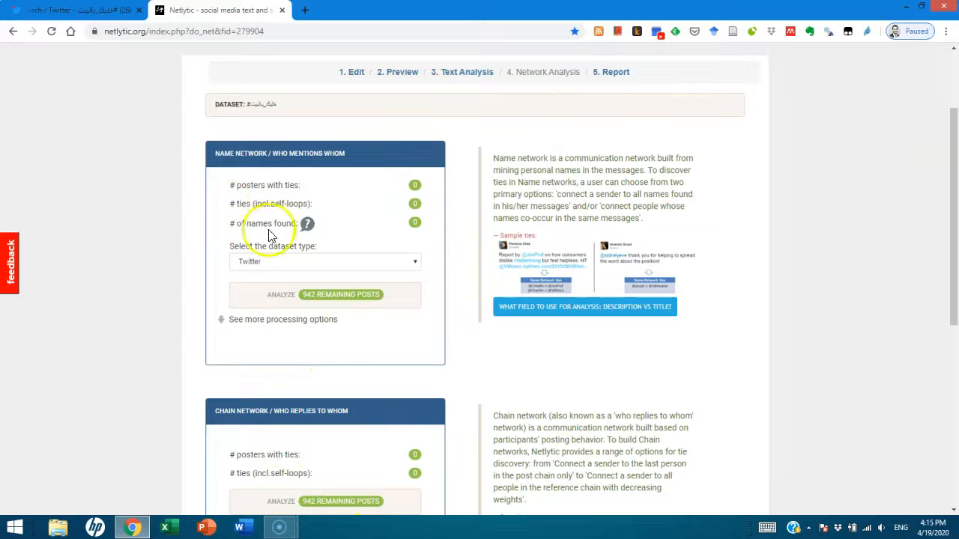
{"action": "left_click", "coordinate": [313, 298]}
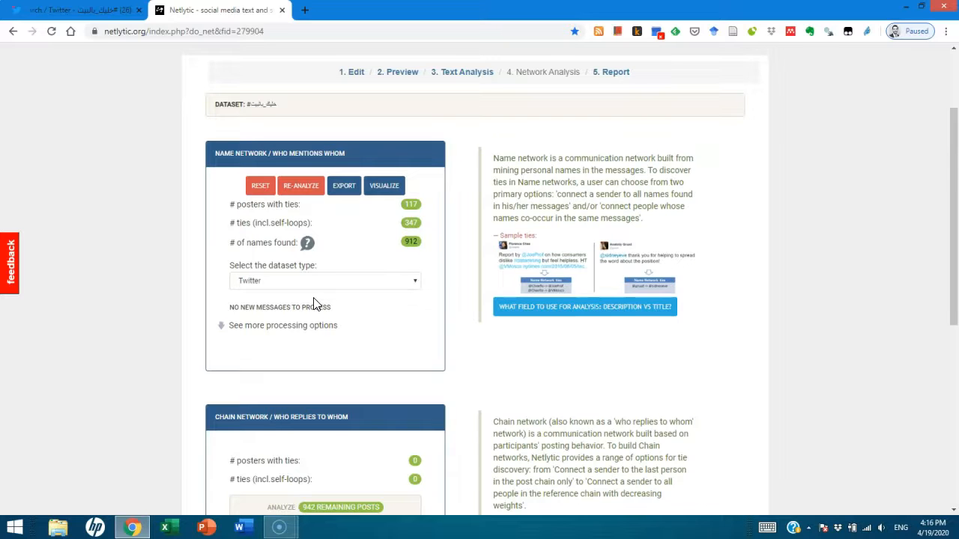
Analyze the remaining posts for the chain network of who replies to whom
{"action": "scroll", "coordinate": [299, 314], "scroll_direction": "down", "scroll_amount": 2}
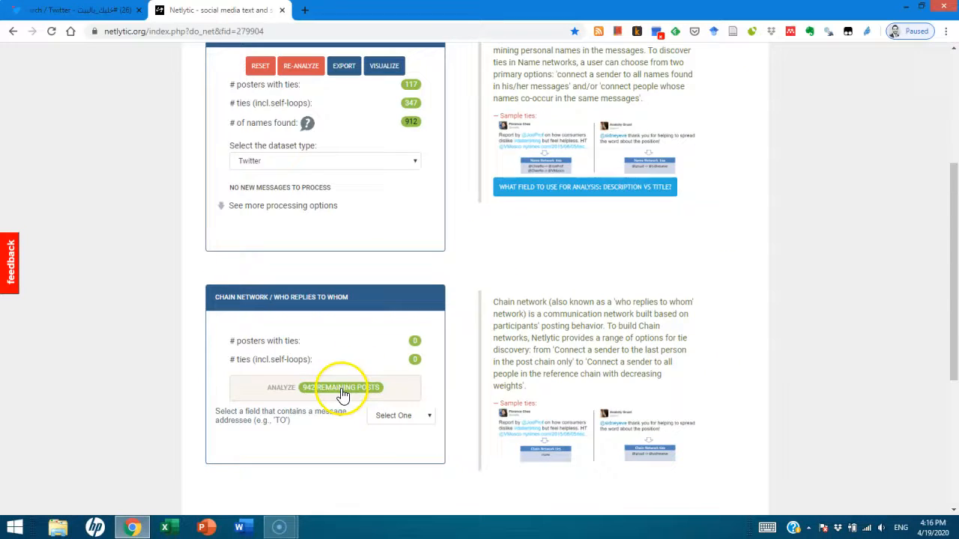
{"action": "left_click", "coordinate": [509, 291]}
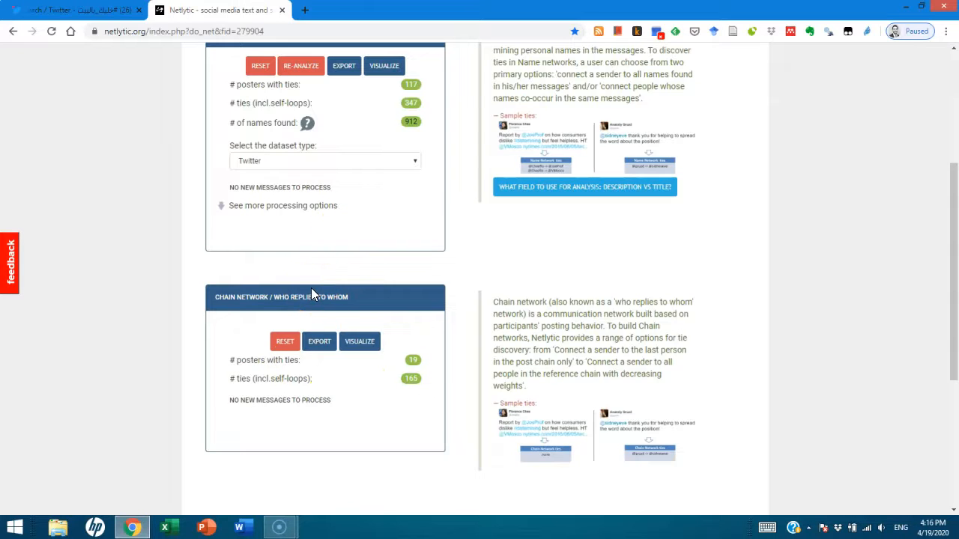
{"action": "scroll", "coordinate": [337, 206], "scroll_direction": "up", "scroll_amount": 3}
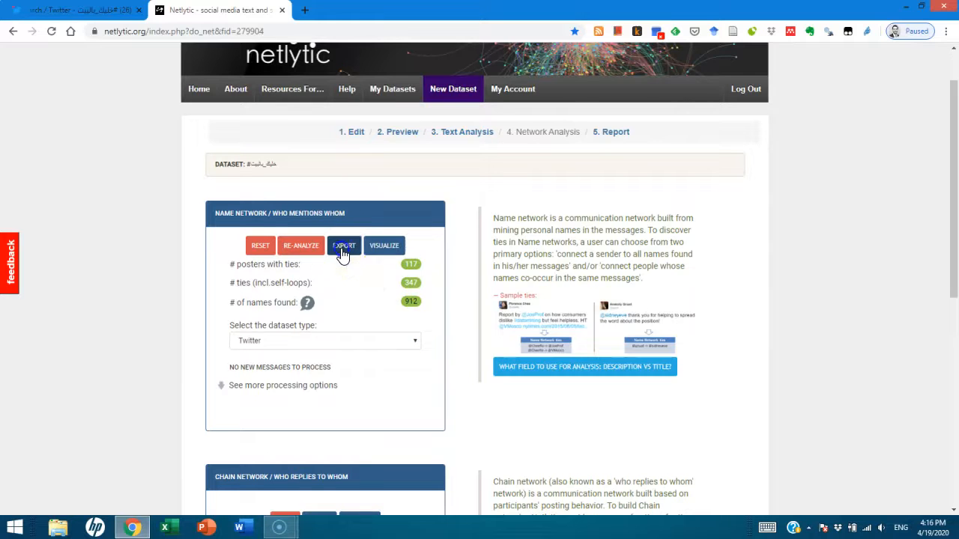
Export the name network in GraphML format and accept receiving the download by email
{"action": "left_click", "coordinate": [342, 247]}
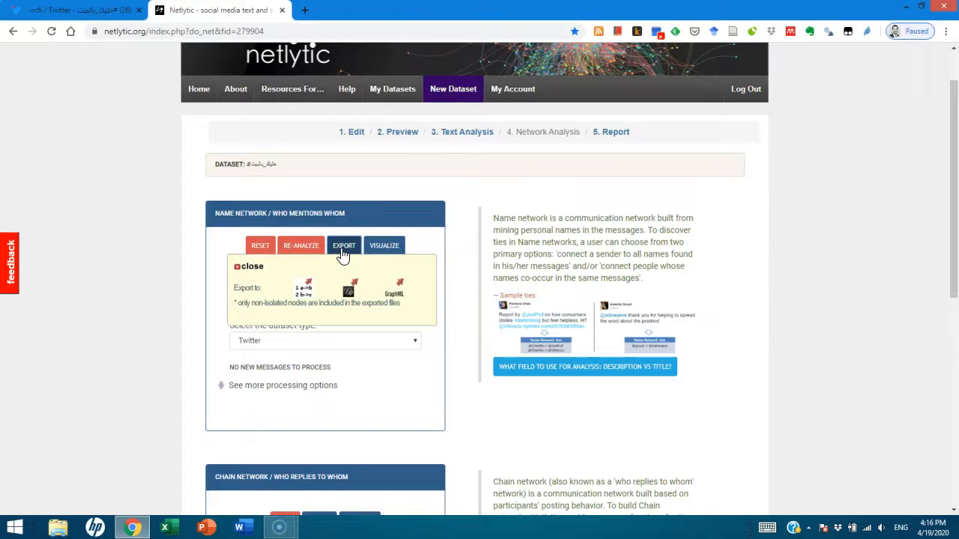
{"action": "left_click", "coordinate": [250, 265]}
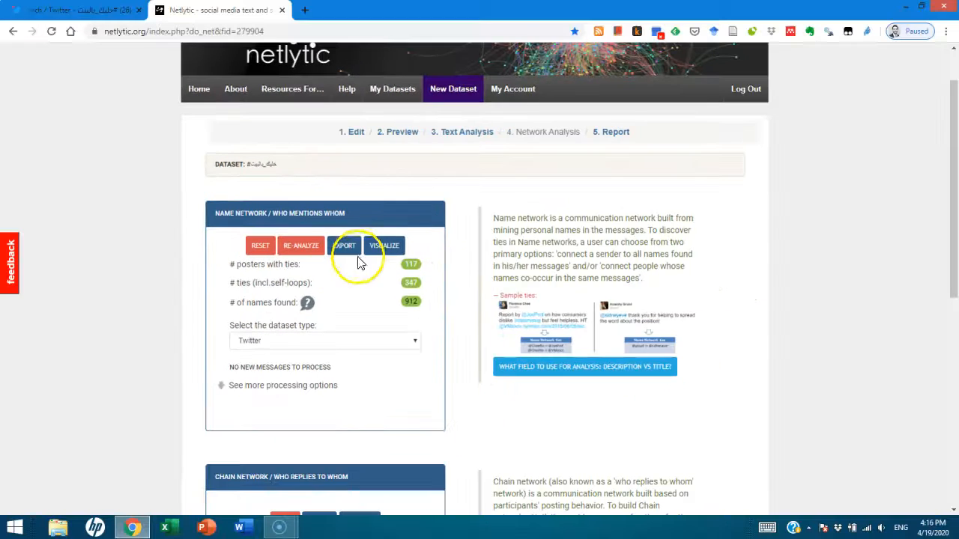
{"action": "left_click", "coordinate": [483, 272]}
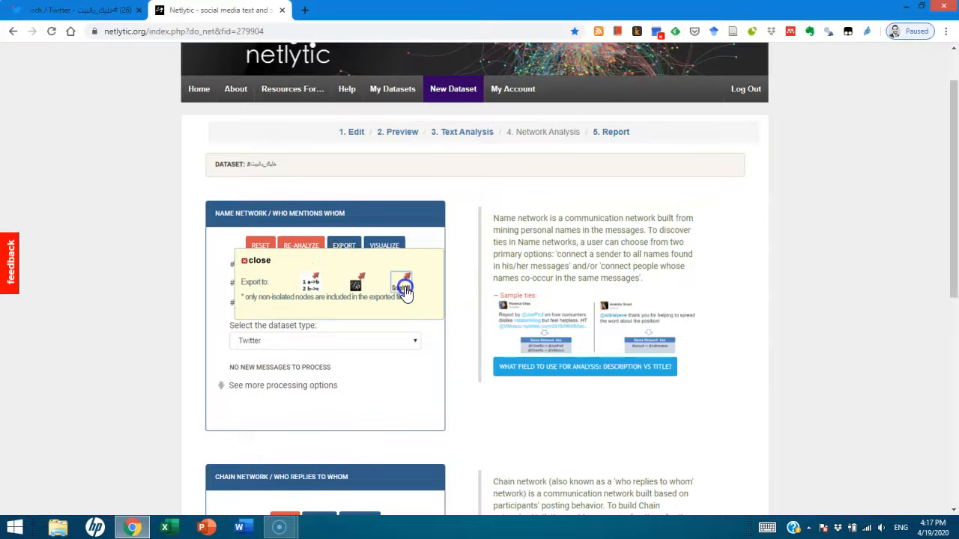
{"action": "left_click", "coordinate": [403, 288]}
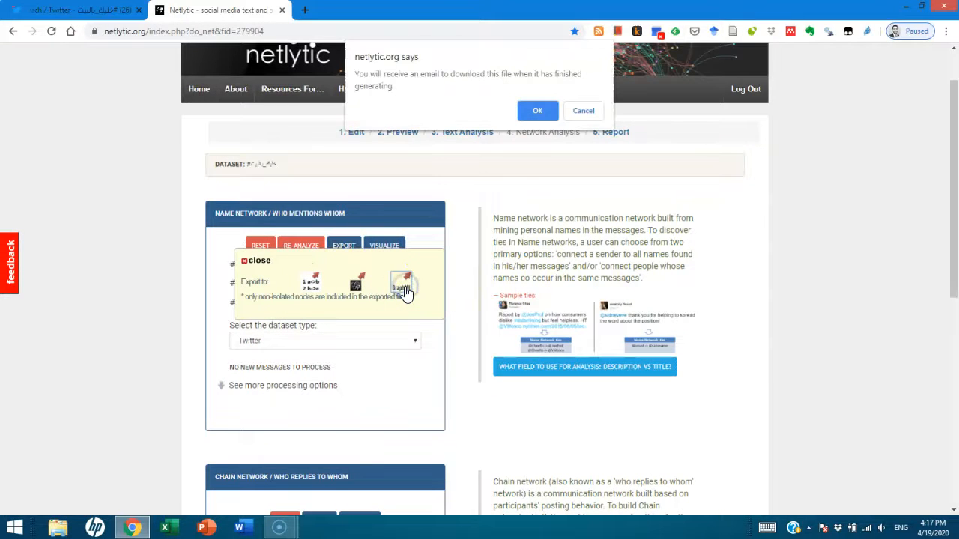
{"action": "left_click", "coordinate": [536, 109]}
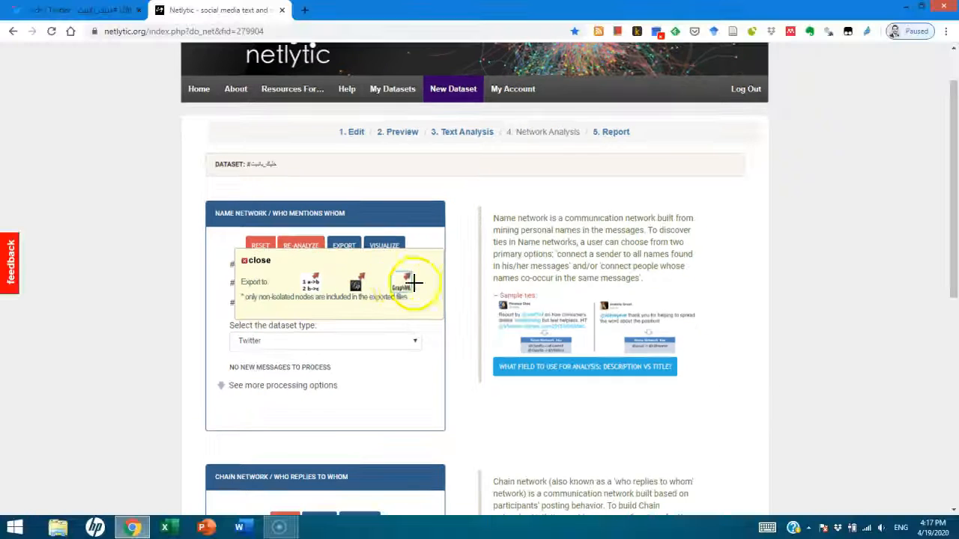
{"action": "left_click", "coordinate": [604, 251]}
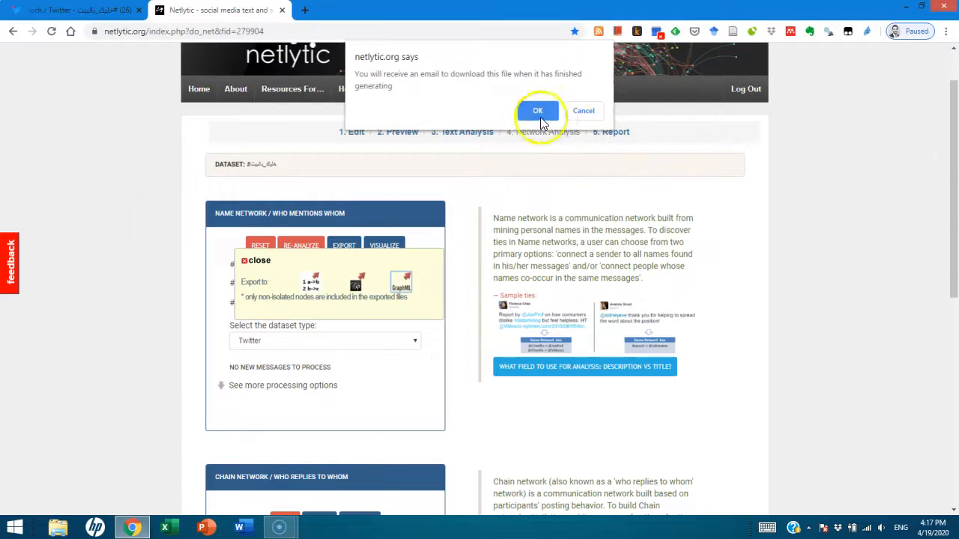
{"action": "left_click", "coordinate": [537, 112]}
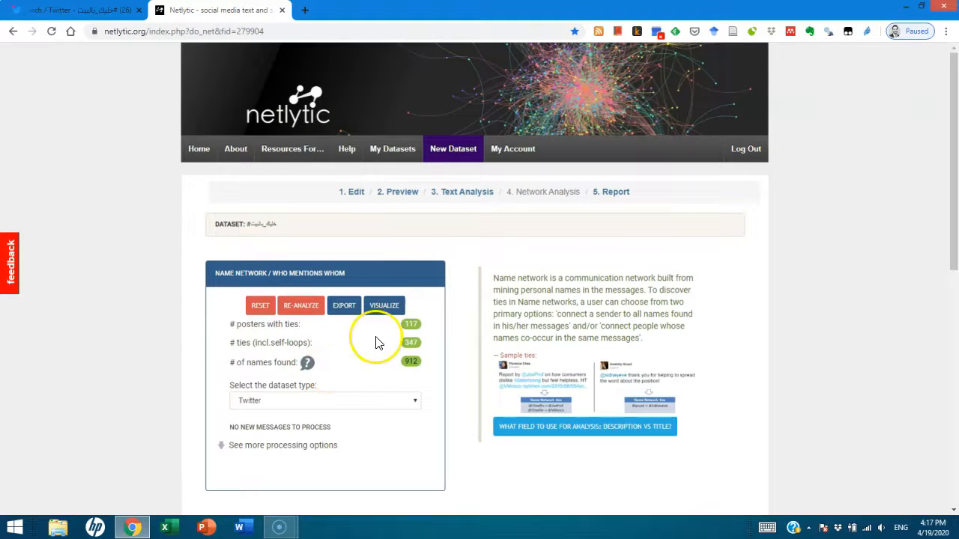
Export the name network for Gephi as a dynamic .gexf file
{"action": "scroll", "coordinate": [368, 330], "scroll_direction": "down", "scroll_amount": 1}
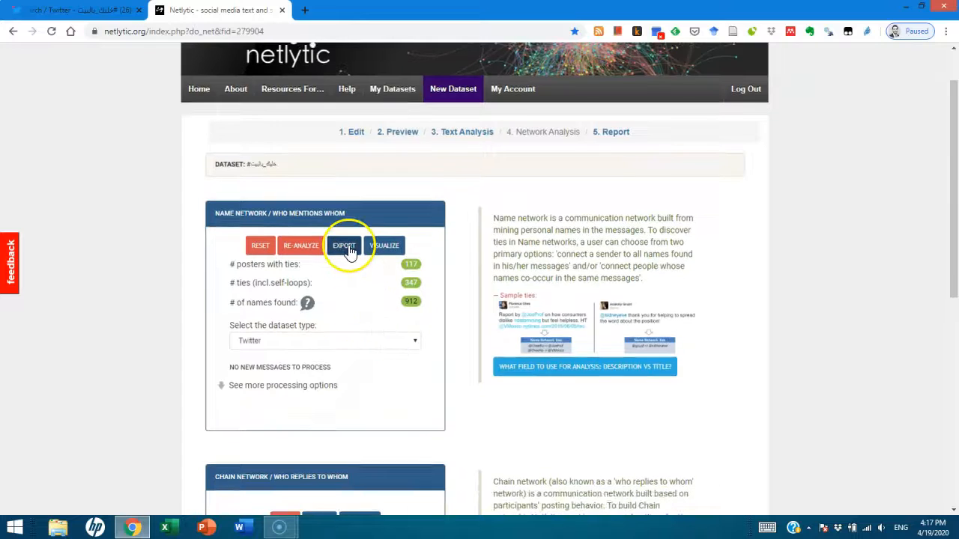
{"action": "left_click", "coordinate": [344, 248]}
{"action": "left_click", "coordinate": [356, 288]}
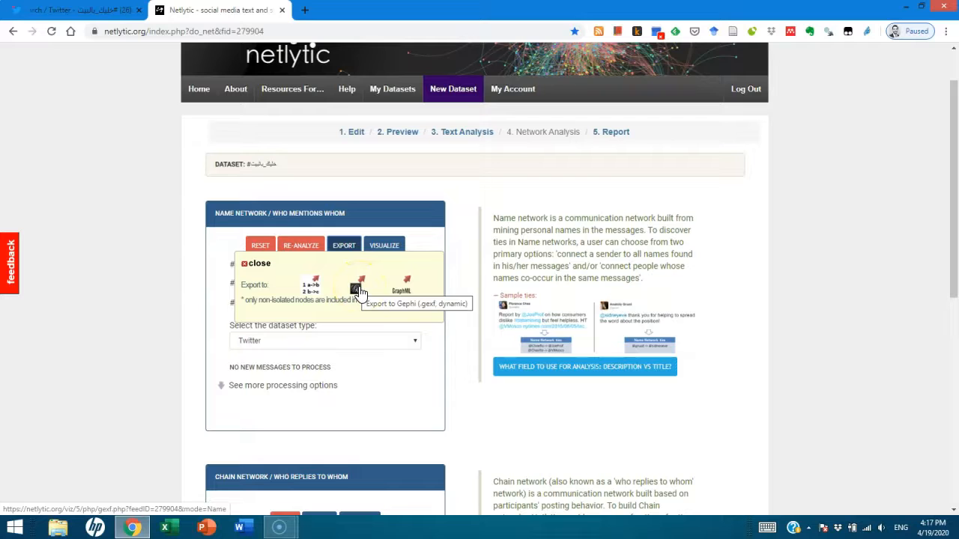
{"action": "left_click", "coordinate": [355, 296]}
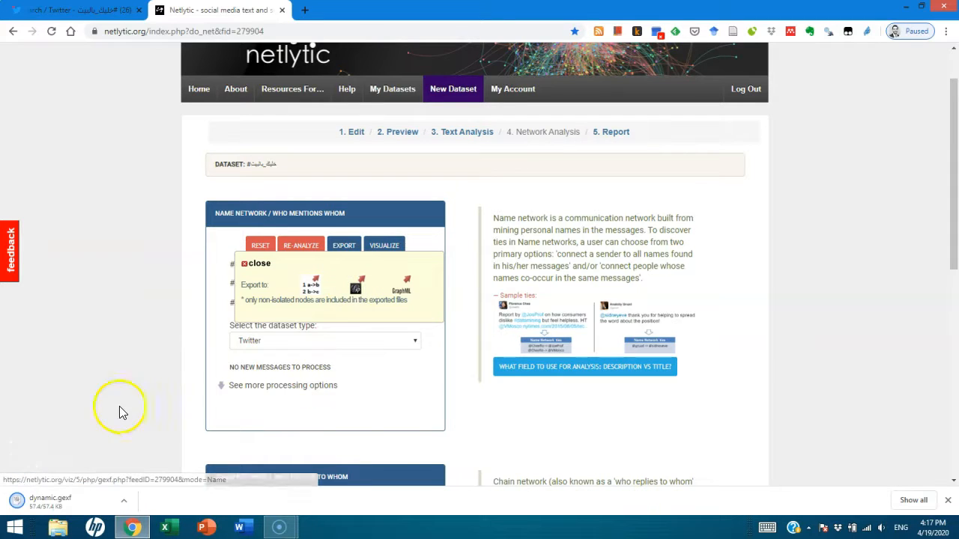
{"action": "left_click", "coordinate": [50, 505]}
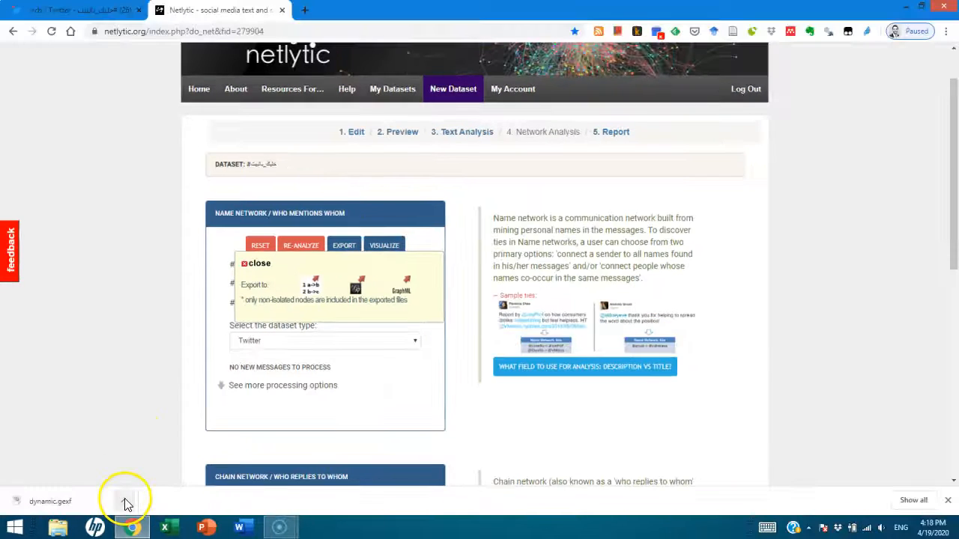
Show the downloaded dynamic.gexf file in its folder, minimize the folder and close the name network's export options
{"action": "left_click", "coordinate": [126, 502]}
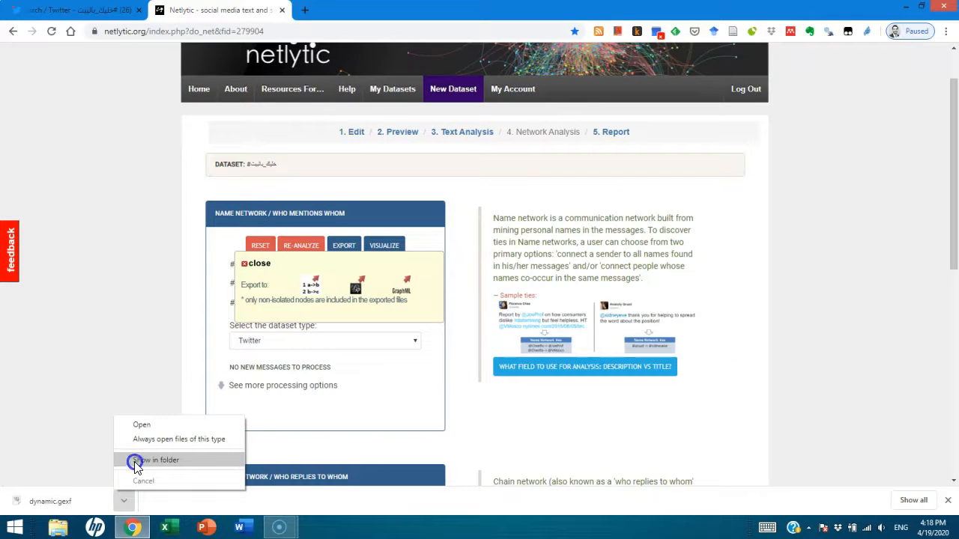
{"action": "left_click", "coordinate": [135, 462]}
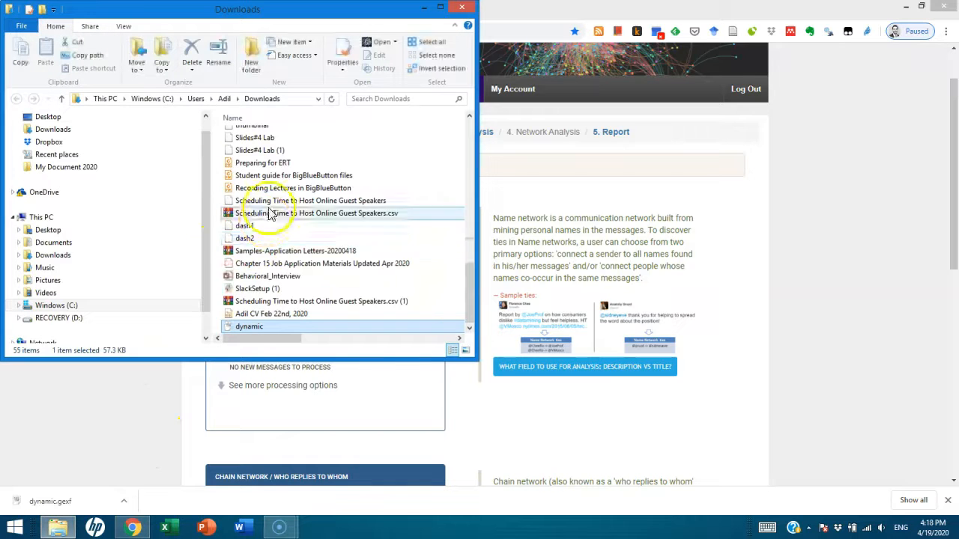
{"action": "left_click", "coordinate": [425, 10]}
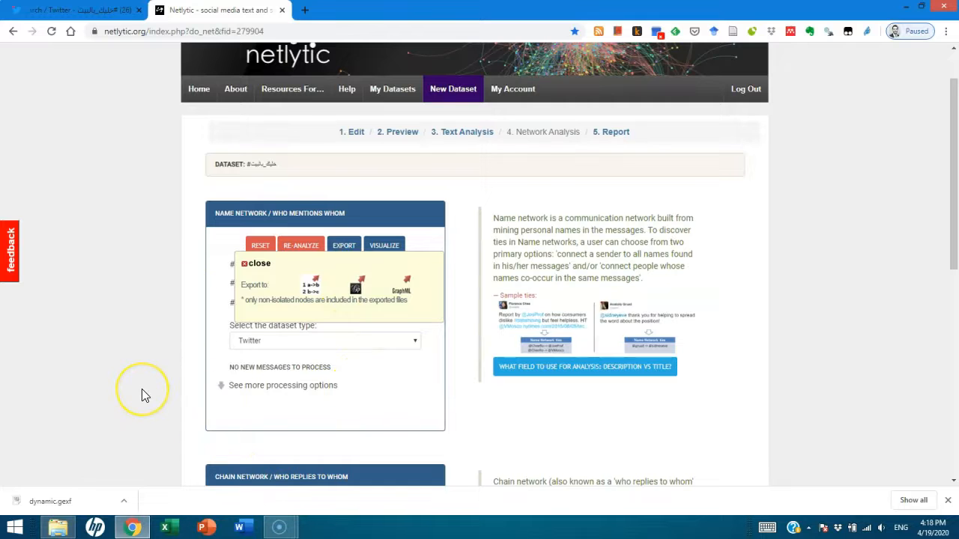
{"action": "left_click", "coordinate": [257, 264]}
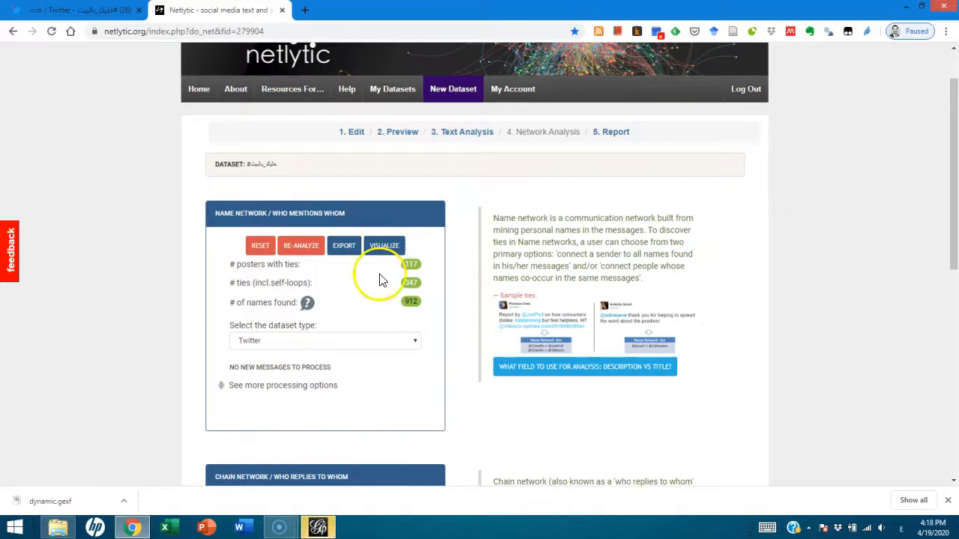
Visualize the name network and maximize its visualization window
{"action": "left_click", "coordinate": [382, 247]}
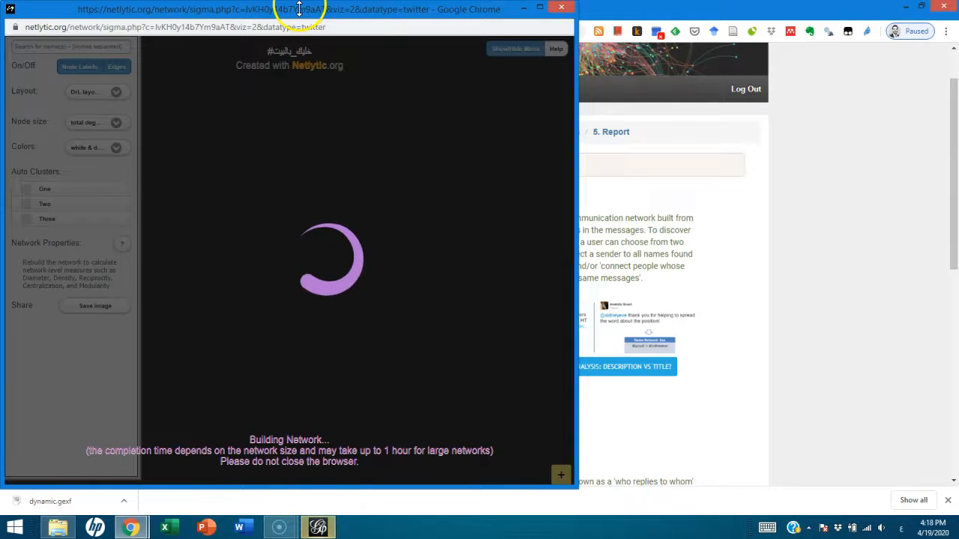
{"action": "left_click_drag", "start_coordinate": [295, 12], "coordinate": [459, 51]}
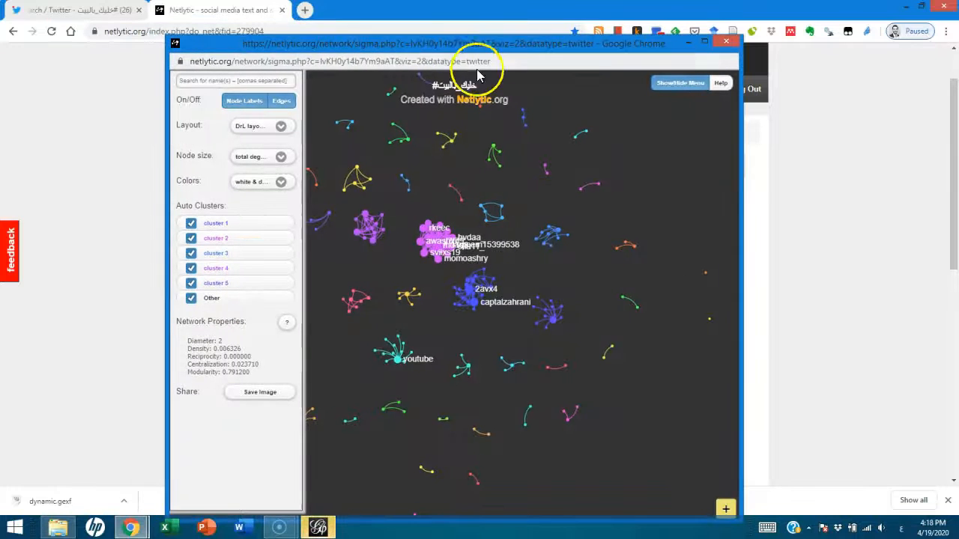
{"action": "double_click", "coordinate": [543, 50]}
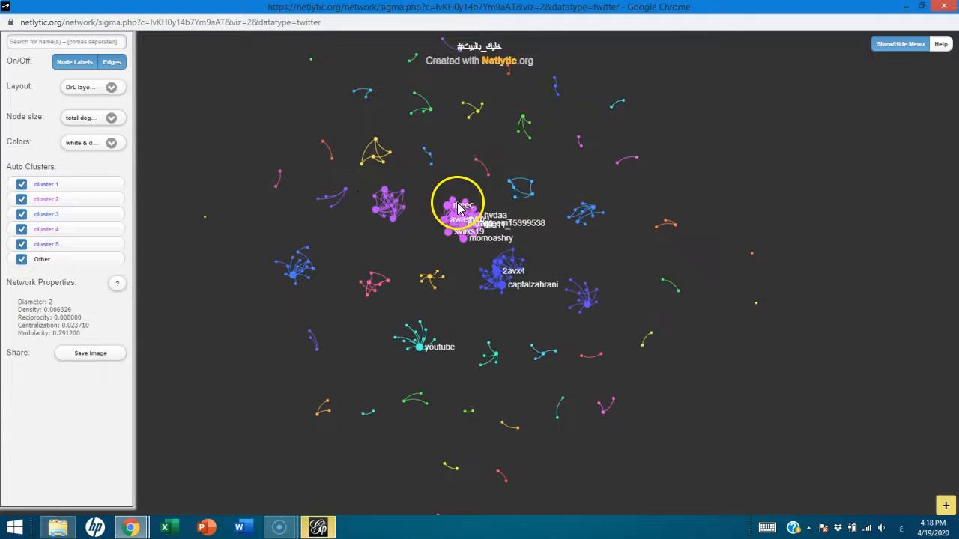
Examine the accounts in the large purple cluster of the name network
{"action": "scroll", "coordinate": [452, 213], "scroll_direction": "up", "scroll_amount": 3}
{"action": "scroll", "coordinate": [452, 214], "scroll_direction": "down", "scroll_amount": 2}
{"action": "scroll", "coordinate": [433, 254], "scroll_direction": "down", "scroll_amount": 2}
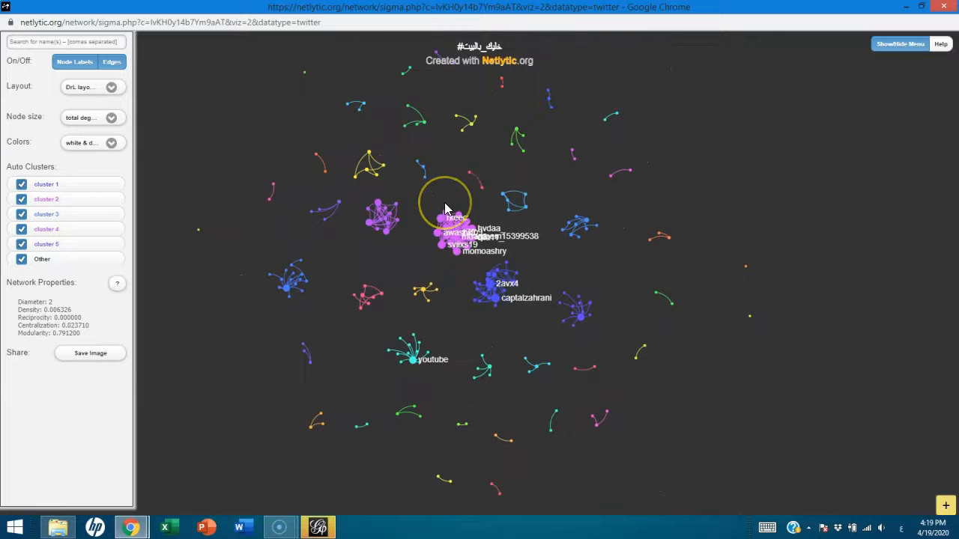
{"action": "scroll", "coordinate": [444, 207], "scroll_direction": "up", "scroll_amount": 2}
{"action": "scroll", "coordinate": [444, 208], "scroll_direction": "down", "scroll_amount": 1}
{"action": "scroll", "coordinate": [445, 206], "scroll_direction": "up", "scroll_amount": 2}
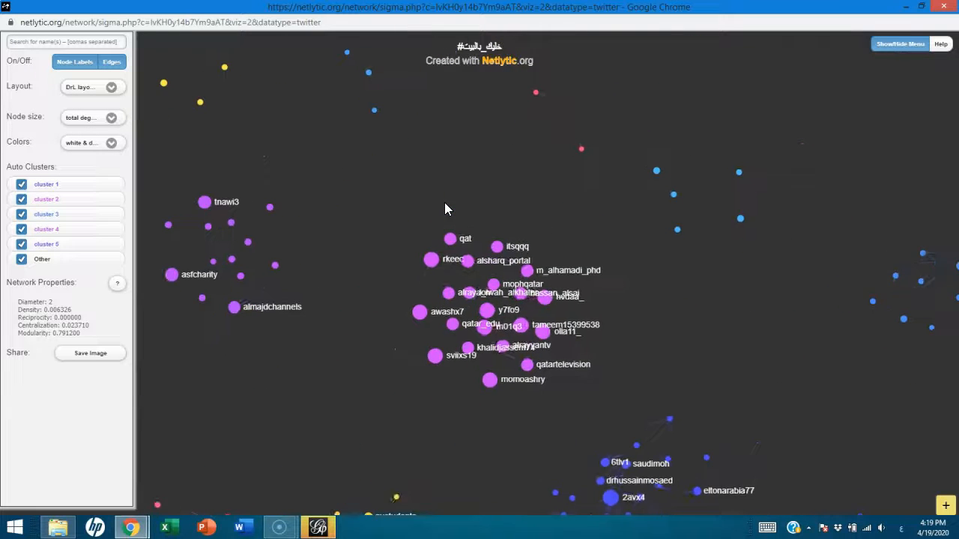
{"action": "scroll", "coordinate": [453, 207], "scroll_direction": "down", "scroll_amount": 1}
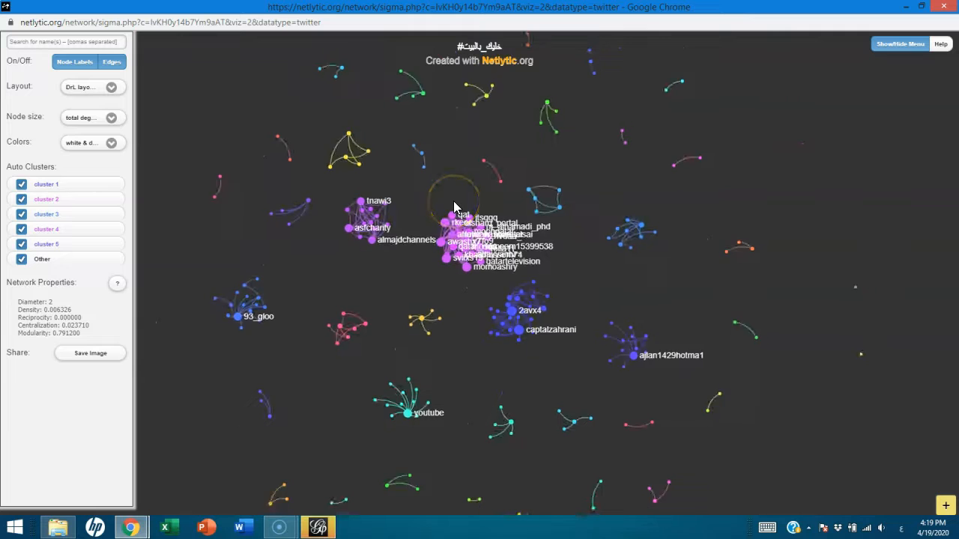
{"action": "scroll", "coordinate": [453, 207], "scroll_direction": "up", "scroll_amount": 2}
{"action": "scroll", "coordinate": [453, 207], "scroll_direction": "up", "scroll_amount": 2}
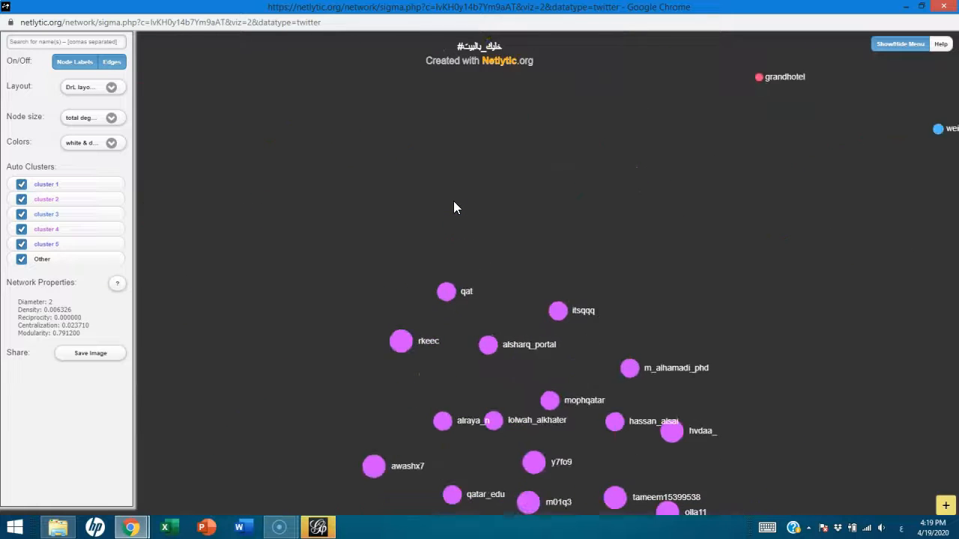
{"action": "left_click_drag", "start_coordinate": [511, 256], "coordinate": [449, 149]}
{"action": "left_click_drag", "start_coordinate": [697, 307], "coordinate": [676, 297]}
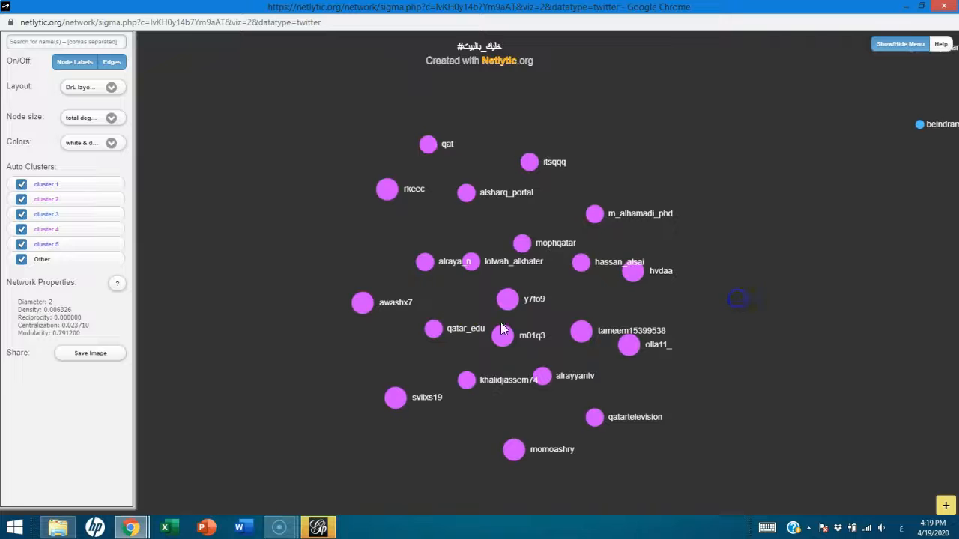
Examine the surrounding clusters of the name network and how their nodes are connected
{"action": "scroll", "coordinate": [525, 275], "scroll_direction": "down", "scroll_amount": 2}
{"action": "left_click_drag", "start_coordinate": [388, 318], "coordinate": [338, 240]}
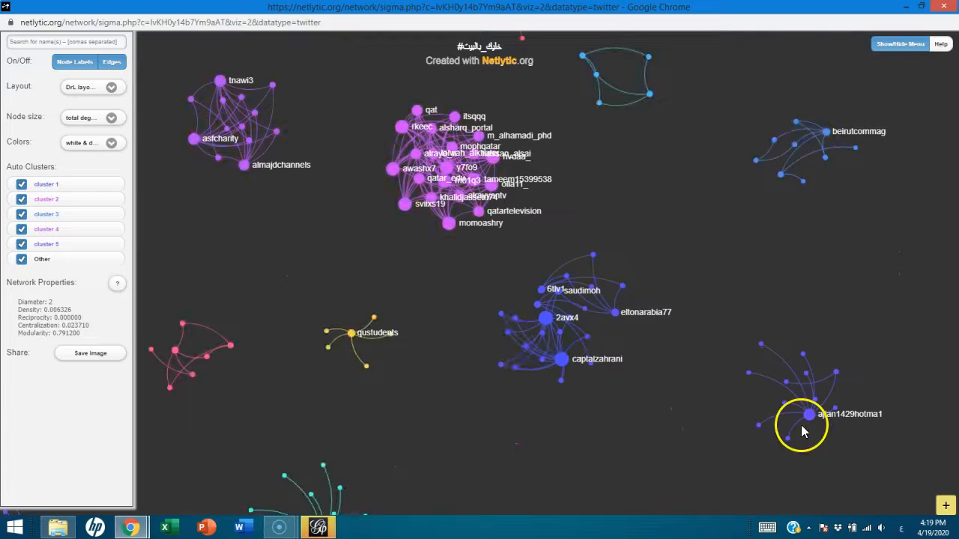
{"action": "left_click_drag", "start_coordinate": [714, 227], "coordinate": [839, 385]}
{"action": "left_click_drag", "start_coordinate": [516, 201], "coordinate": [618, 253]}
{"action": "left_click_drag", "start_coordinate": [580, 227], "coordinate": [634, 38]}
{"action": "left_click_drag", "start_coordinate": [374, 292], "coordinate": [332, 194]}
{"action": "left_click_drag", "start_coordinate": [565, 361], "coordinate": [498, 277]}
{"action": "scroll", "coordinate": [501, 312], "scroll_direction": "down", "scroll_amount": 1}
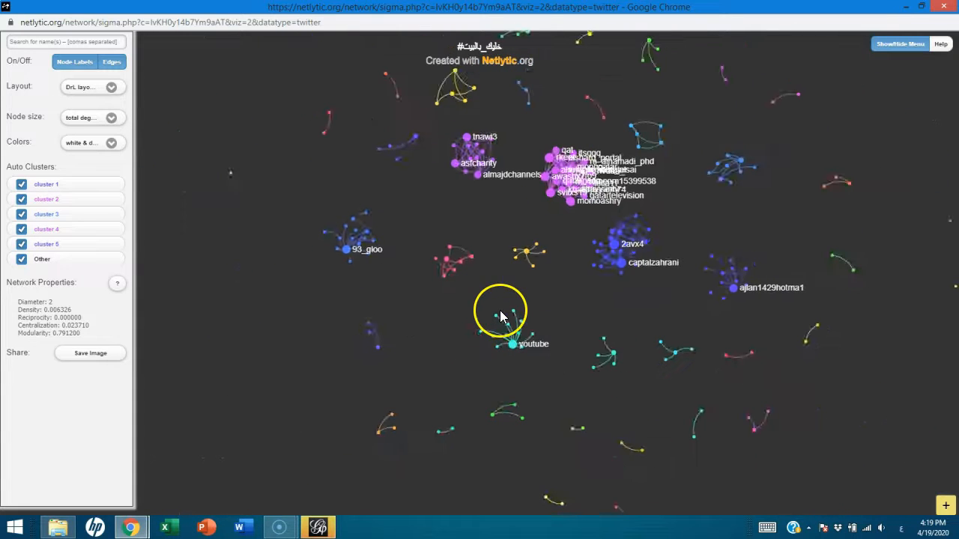
{"action": "scroll", "coordinate": [563, 300], "scroll_direction": "up", "scroll_amount": 2}
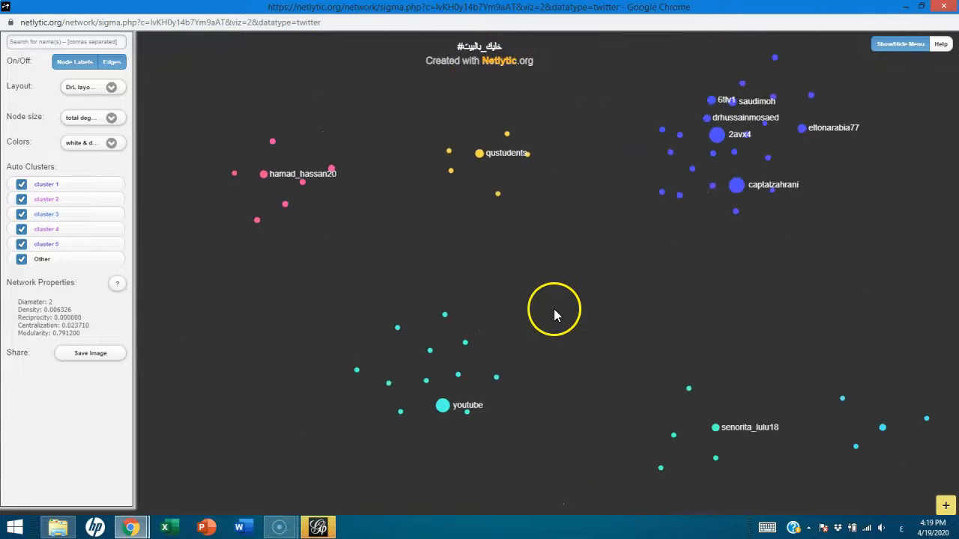
{"action": "left_click_drag", "start_coordinate": [563, 173], "coordinate": [397, 274]}
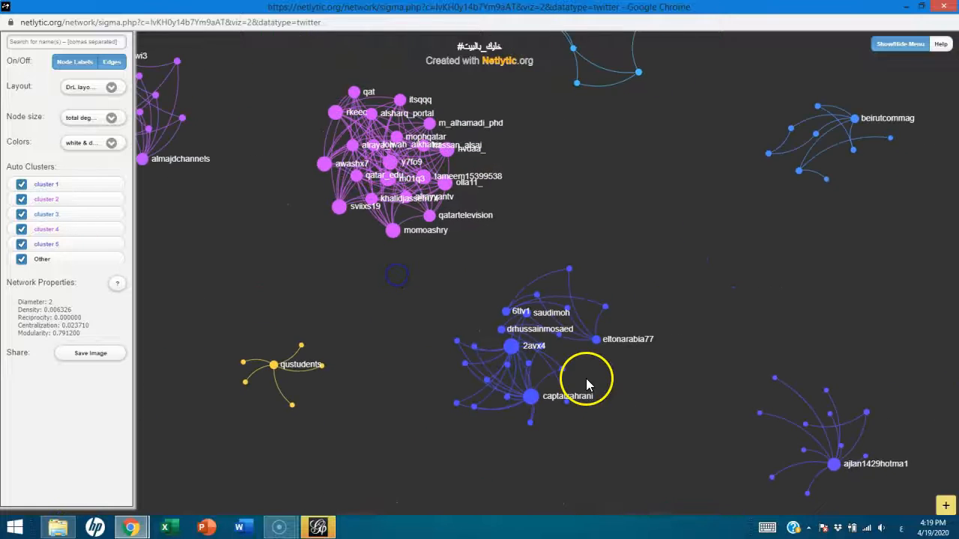
Open the centrality values and connections of the upper of the two large hub nodes in the central blue cluster
{"action": "scroll", "coordinate": [536, 343], "scroll_direction": "up", "scroll_amount": 2}
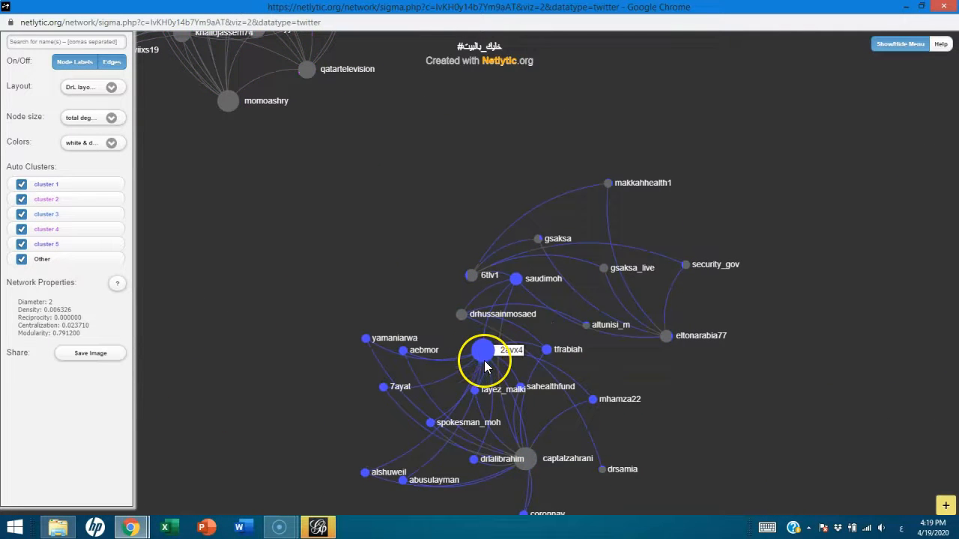
{"action": "scroll", "coordinate": [484, 361], "scroll_direction": "down", "scroll_amount": 2}
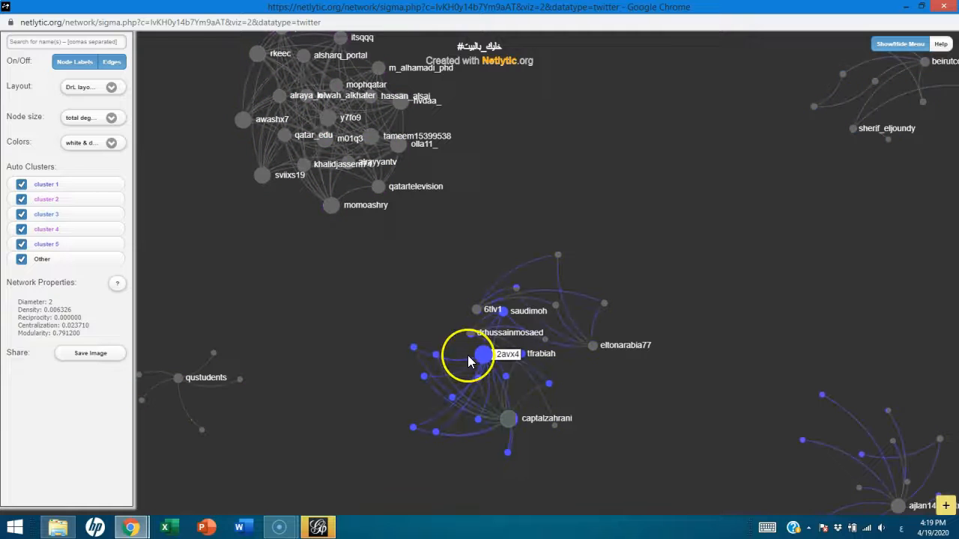
{"action": "left_click", "coordinate": [485, 359]}
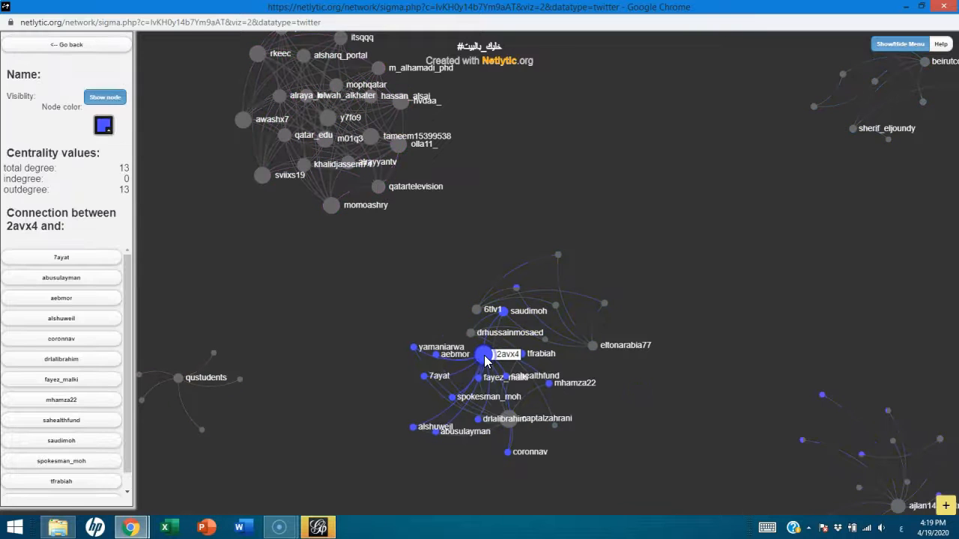
{"action": "left_click", "coordinate": [485, 360]}
{"action": "scroll", "coordinate": [484, 360], "scroll_direction": "up", "scroll_amount": 5}
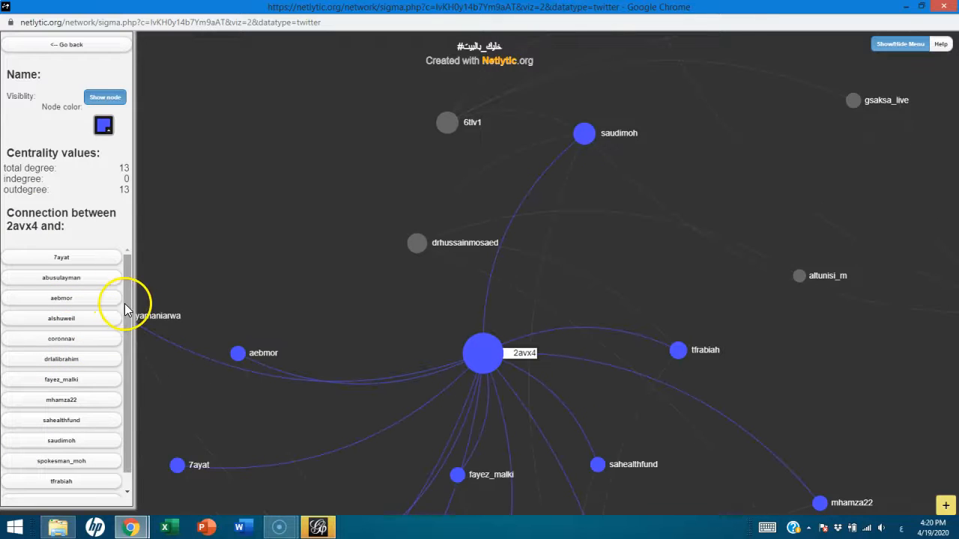
Read the source tweets behind several of the selected hub node's listed connections
{"action": "scroll", "coordinate": [132, 397], "scroll_direction": "down", "scroll_amount": 1}
{"action": "left_click", "coordinate": [51, 281]}
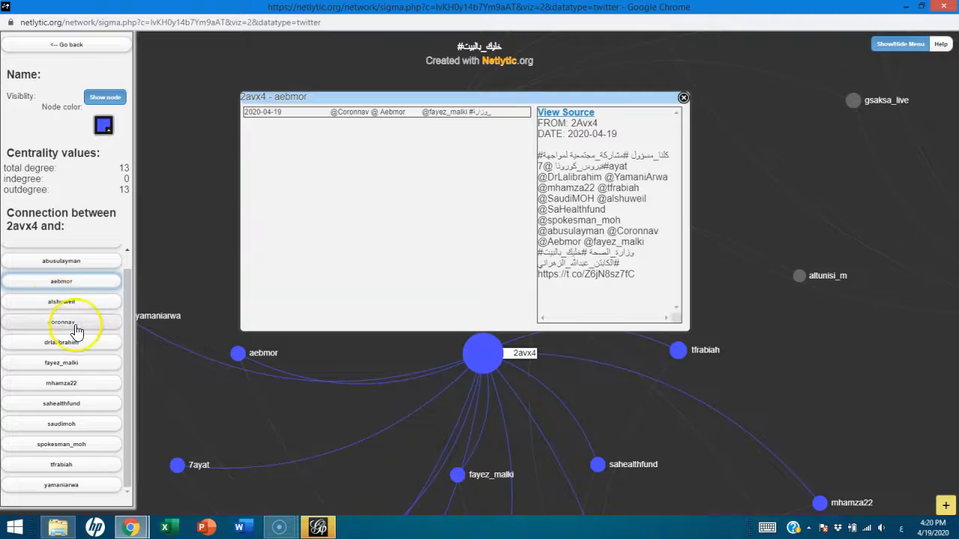
{"action": "left_click", "coordinate": [79, 261]}
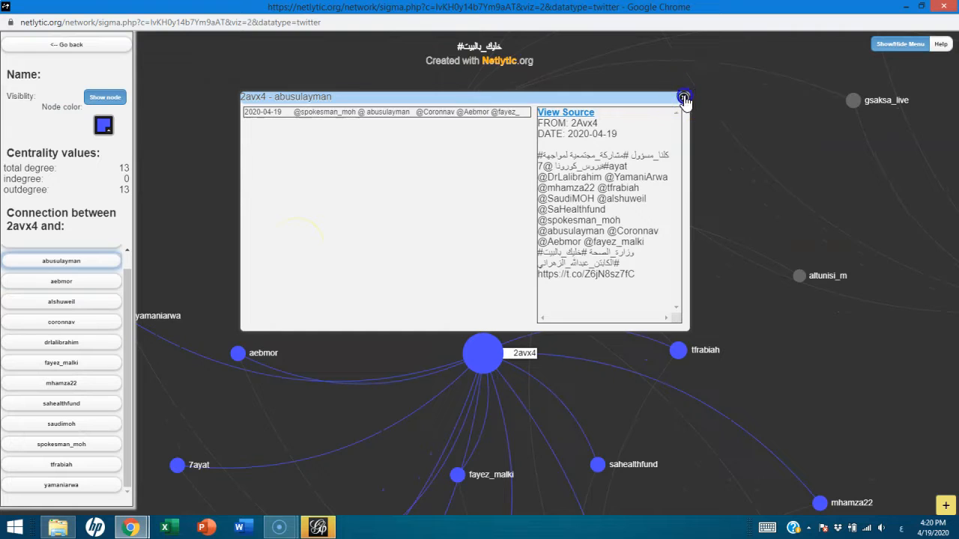
{"action": "left_click", "coordinate": [684, 98]}
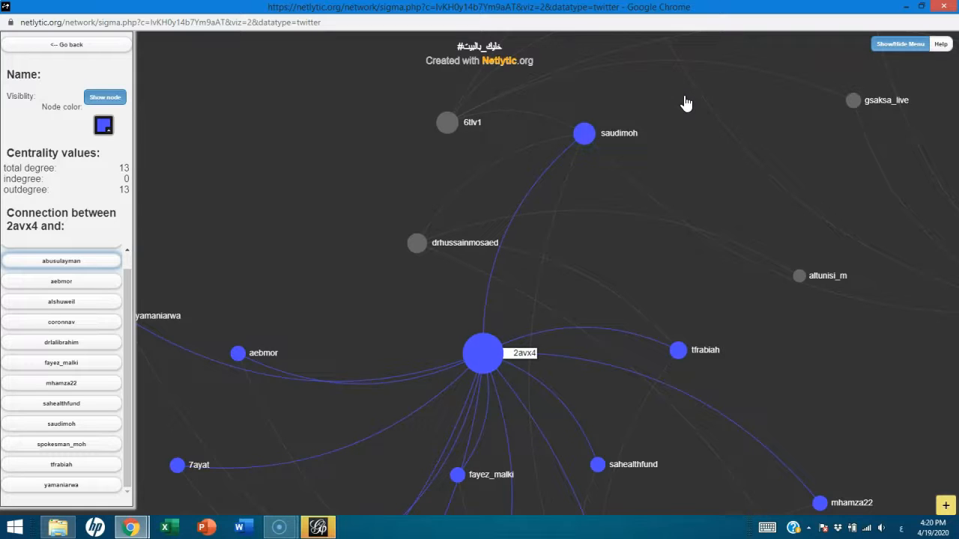
{"action": "left_click", "coordinate": [54, 302]}
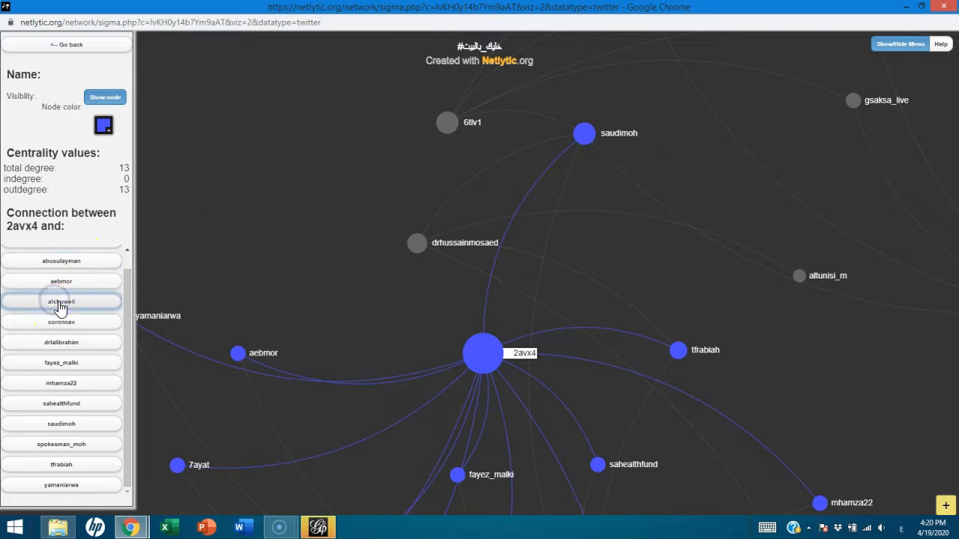
{"action": "left_click", "coordinate": [81, 322]}
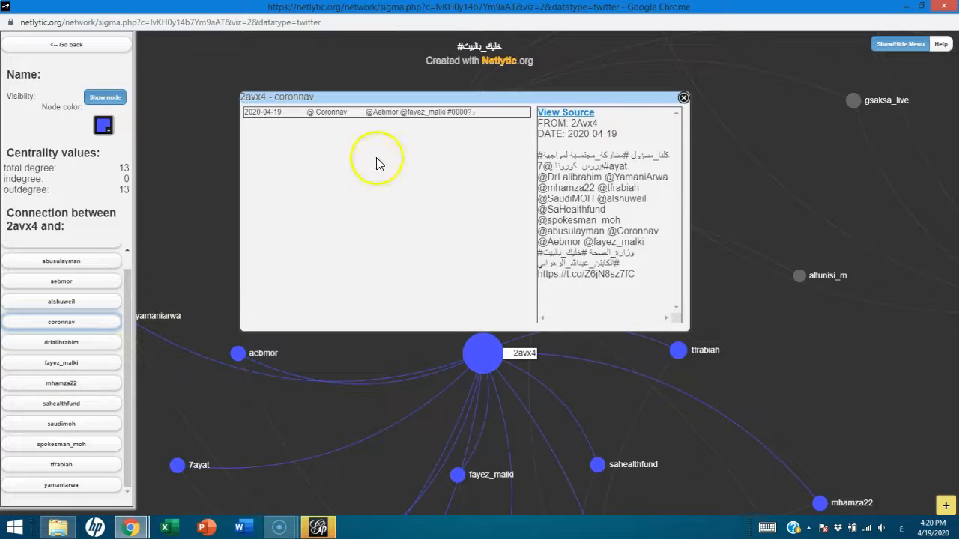
{"action": "left_click", "coordinate": [683, 100]}
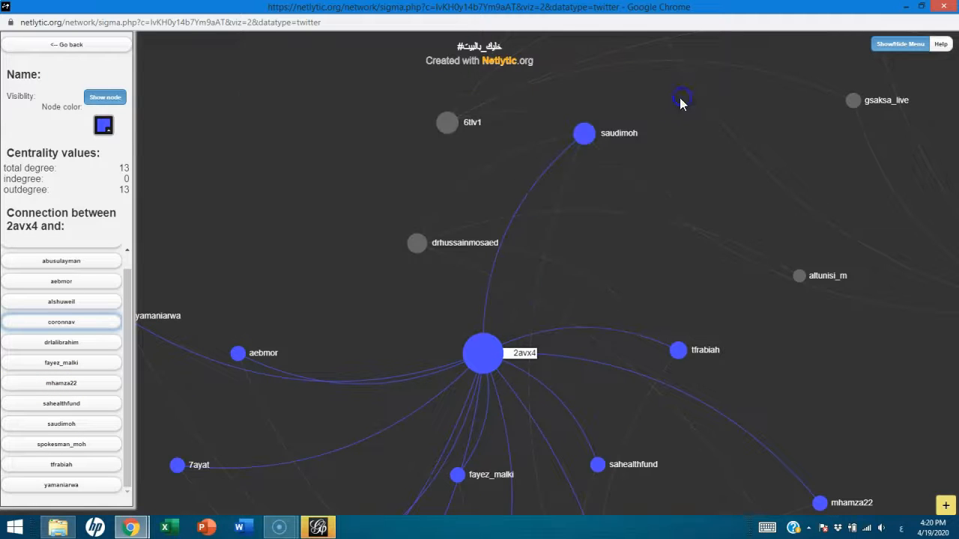
Toggle the selected node's visibility off and on, leaving it shown, and return to the general network settings
{"action": "left_click", "coordinate": [99, 100]}
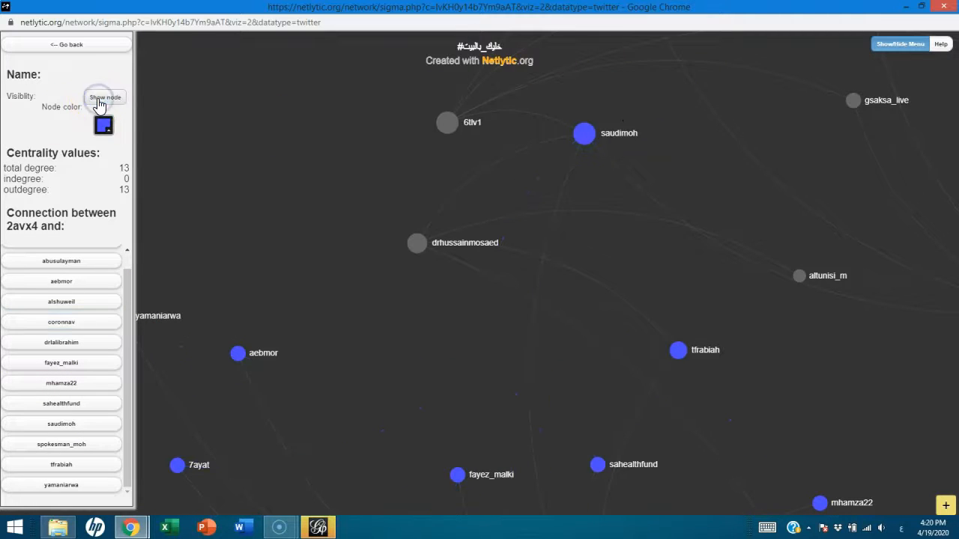
{"action": "left_click", "coordinate": [94, 101]}
{"action": "left_click", "coordinate": [94, 101]}
{"action": "left_click", "coordinate": [94, 101]}
{"action": "left_click", "coordinate": [94, 101]}
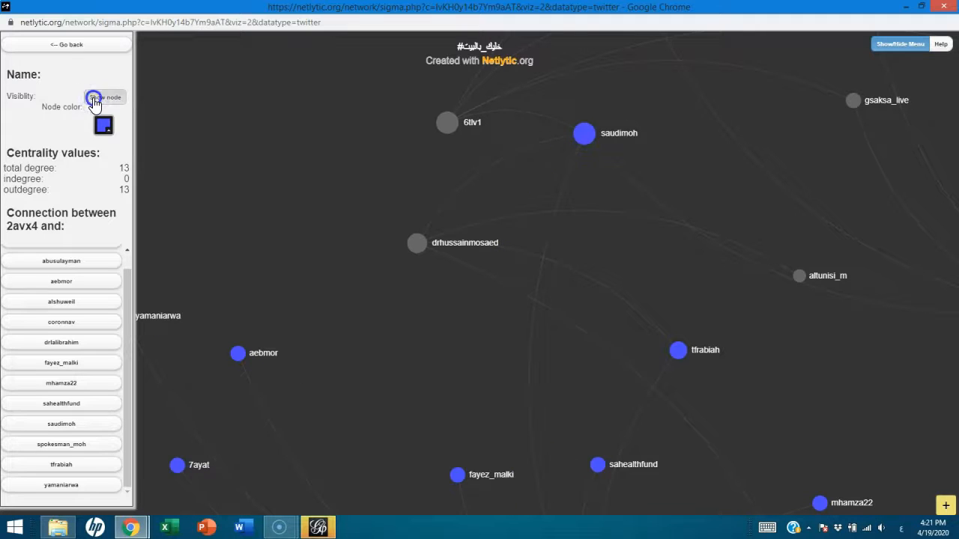
{"action": "left_click", "coordinate": [95, 101]}
{"action": "left_click", "coordinate": [66, 44]}
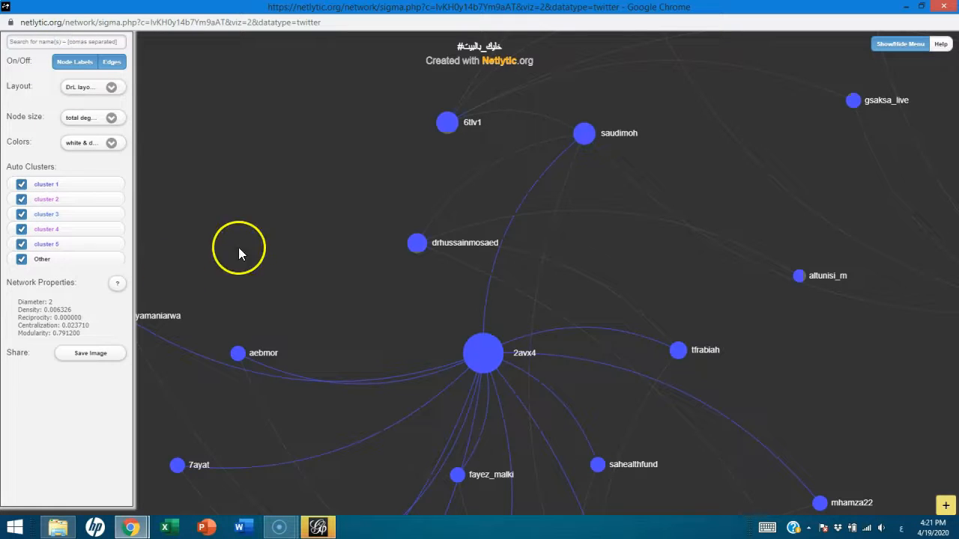
Turn off both the node labels and the edges in the network visualization
{"action": "left_click", "coordinate": [71, 67]}
{"action": "left_click", "coordinate": [71, 67]}
{"action": "left_click", "coordinate": [72, 67]}
{"action": "left_click", "coordinate": [113, 64]}
Add an empty sticky note to the network visualization and delete it
{"action": "scroll", "coordinate": [232, 211], "scroll_direction": "down", "scroll_amount": 2}
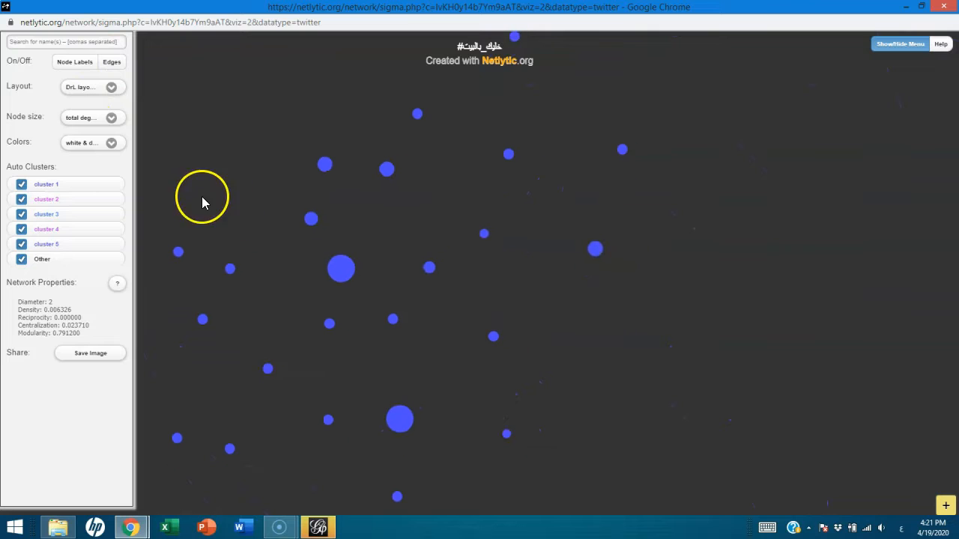
{"action": "left_click", "coordinate": [948, 508]}
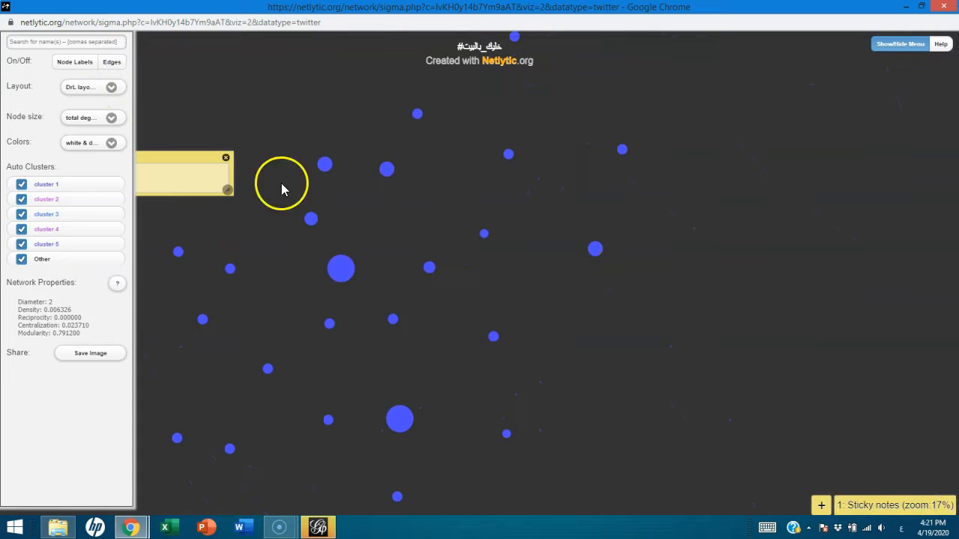
{"action": "left_click", "coordinate": [226, 160]}
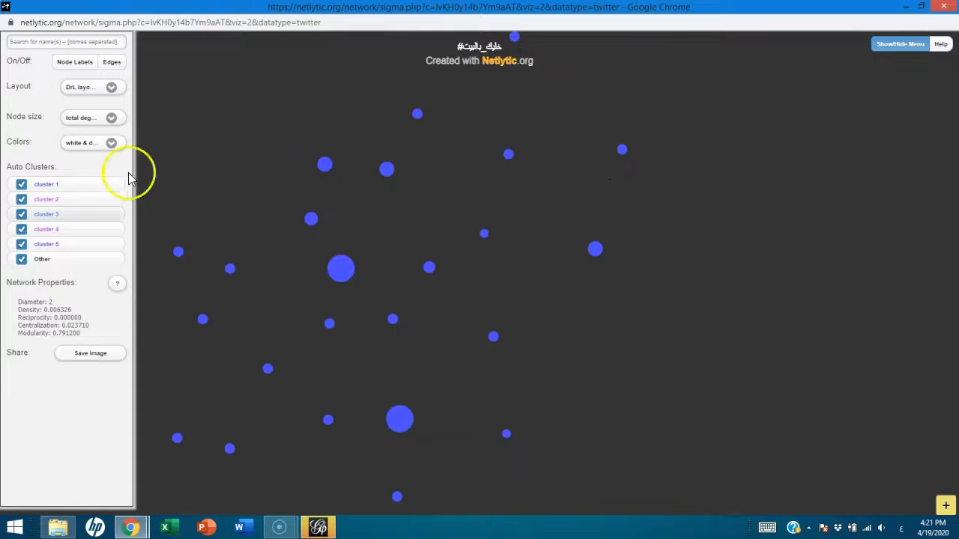
Turn the edges back on across all clusters, keeping the node labels off
{"action": "scroll", "coordinate": [437, 278], "scroll_direction": "down", "scroll_amount": 5}
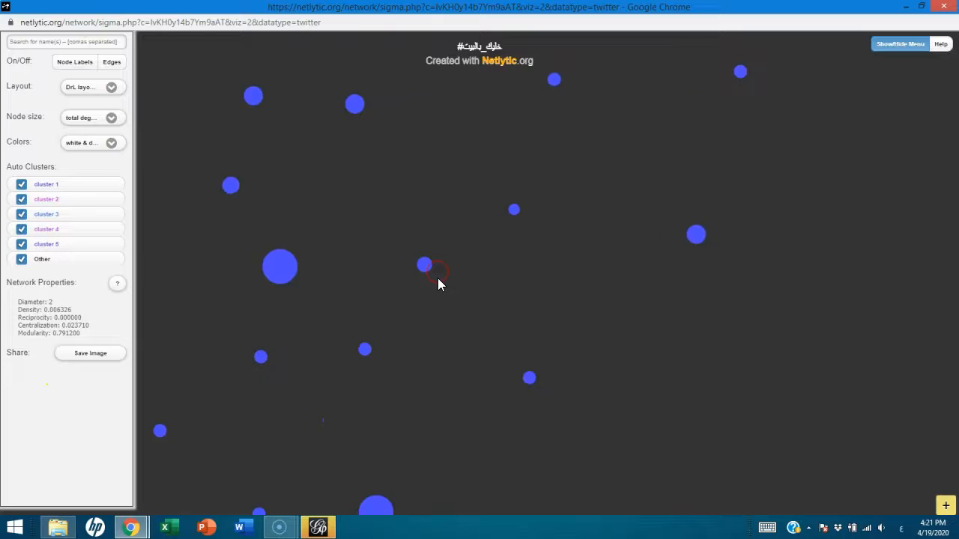
{"action": "left_click_drag", "start_coordinate": [555, 237], "coordinate": [589, 247]}
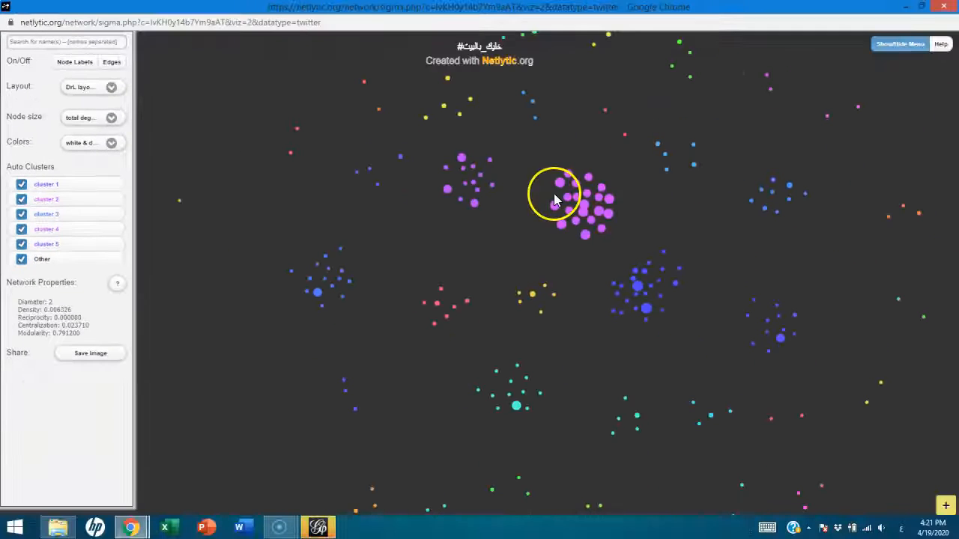
{"action": "left_click", "coordinate": [113, 63]}
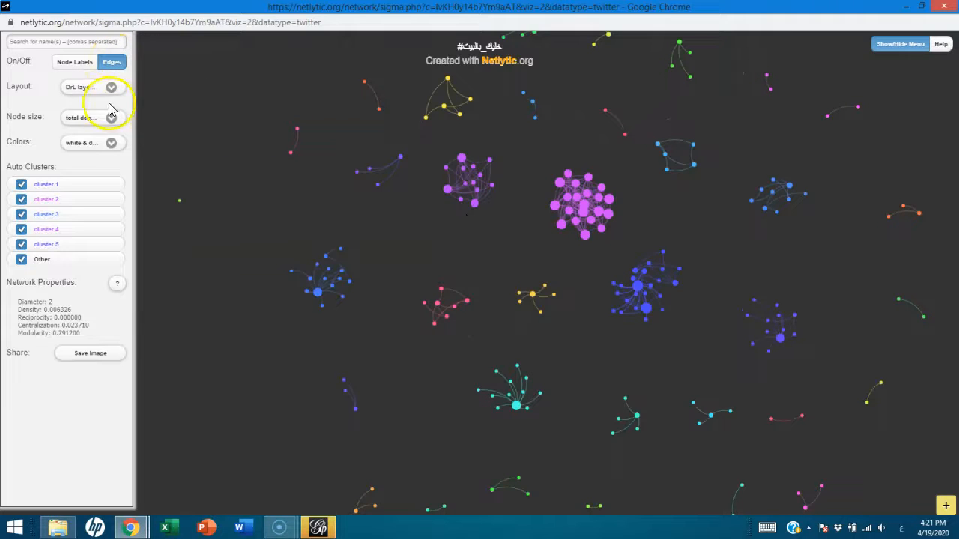
Zoom in on the dense magenta cluster in the network's centre and turn the node labels back on
{"action": "scroll", "coordinate": [578, 292], "scroll_direction": "up", "scroll_amount": 3}
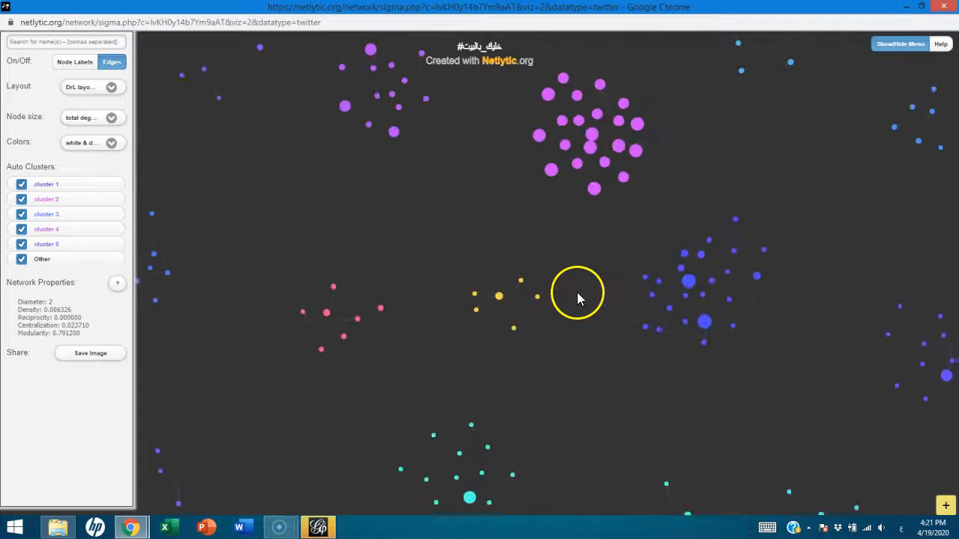
{"action": "left_click_drag", "start_coordinate": [670, 112], "coordinate": [664, 240]}
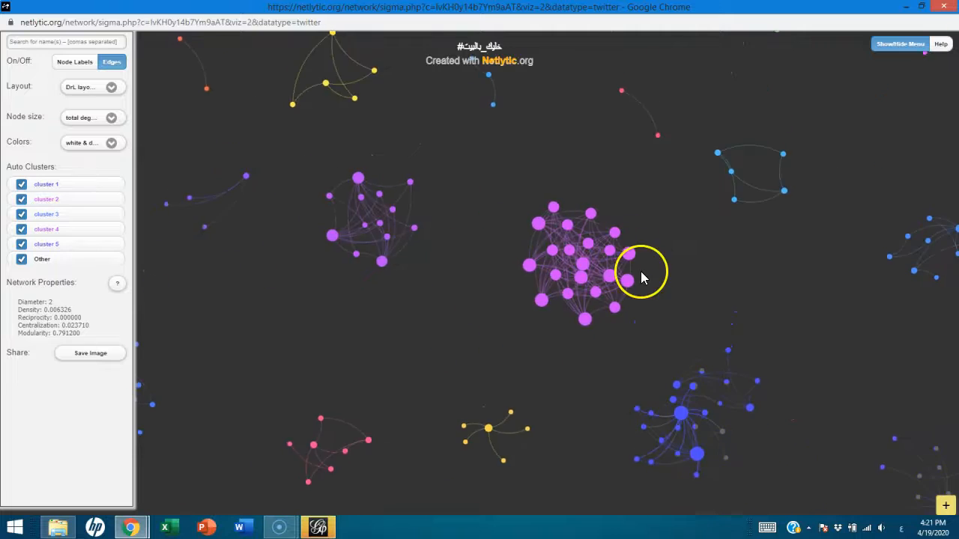
{"action": "scroll", "coordinate": [645, 276], "scroll_direction": "up", "scroll_amount": 2}
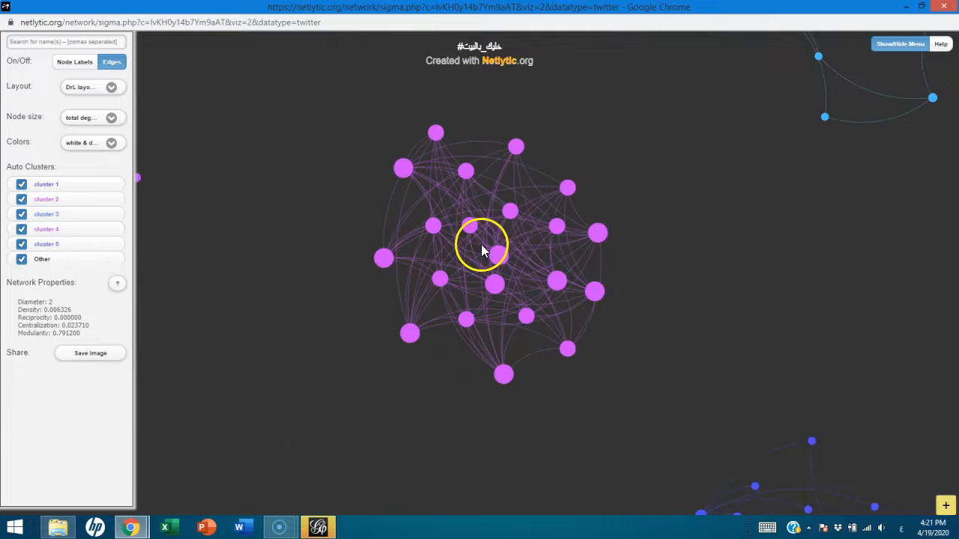
{"action": "scroll", "coordinate": [481, 244], "scroll_direction": "up", "scroll_amount": 1}
{"action": "scroll", "coordinate": [491, 232], "scroll_direction": "down", "scroll_amount": 1}
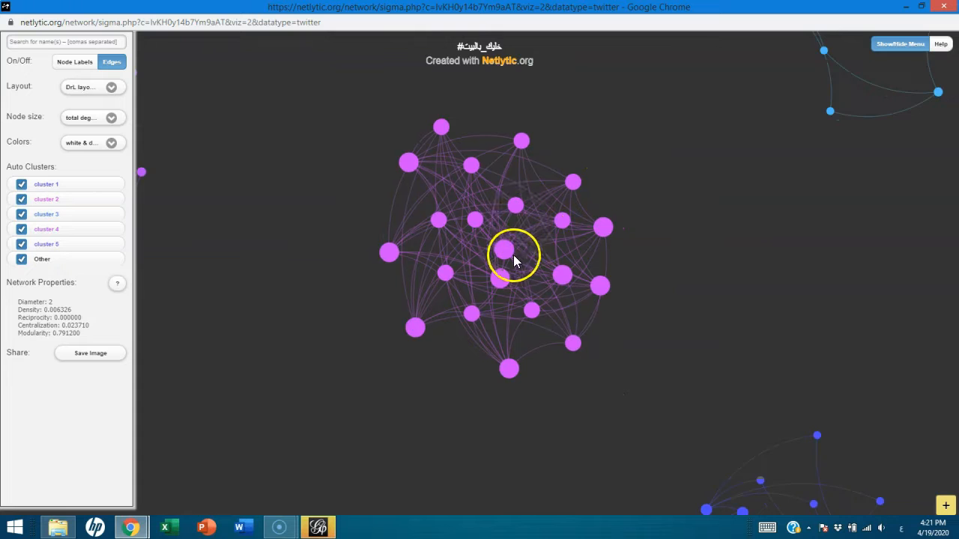
{"action": "left_click", "coordinate": [82, 66]}
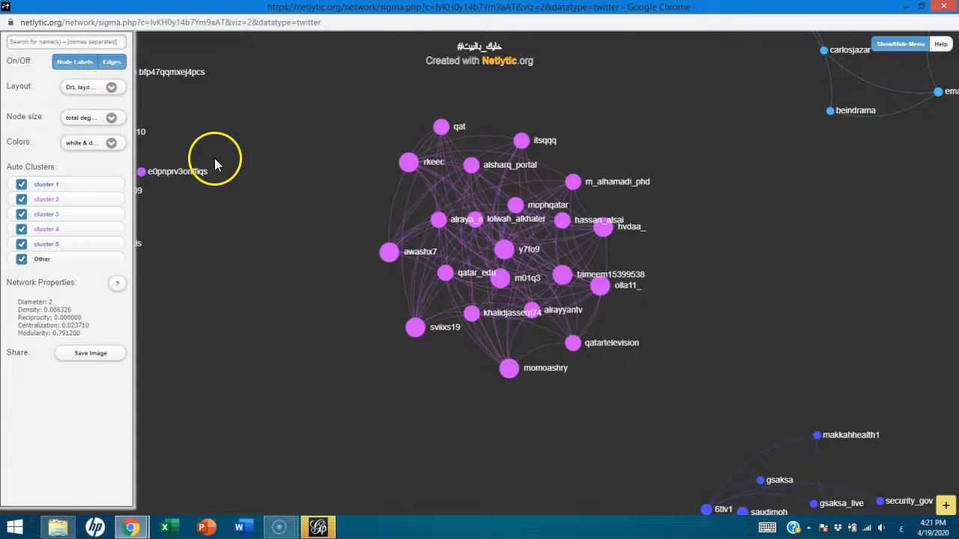
{"action": "left_click_drag", "start_coordinate": [340, 124], "coordinate": [375, 142]}
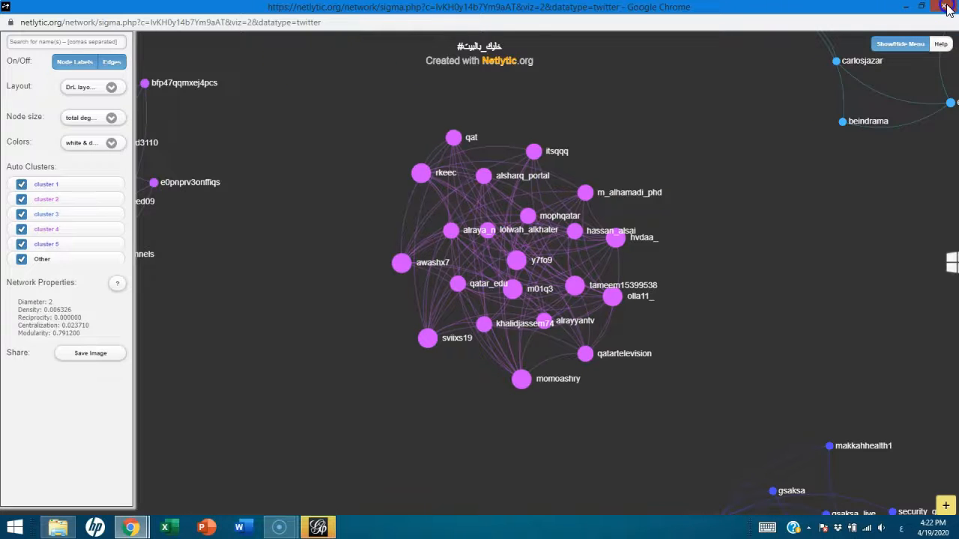
Close the network visualization window and open the dataset's Report step in Netlytic
{"action": "left_click", "coordinate": [946, 7]}
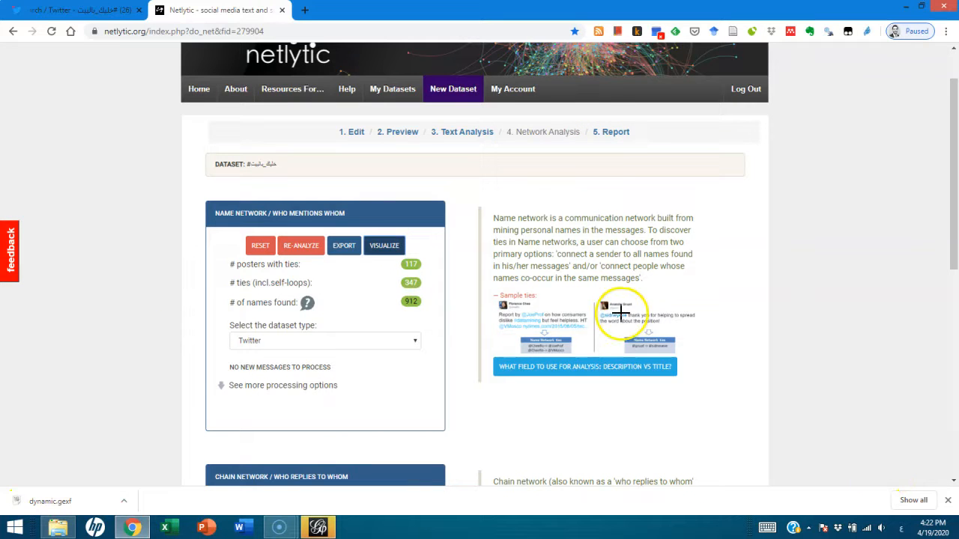
{"action": "left_click", "coordinate": [947, 500]}
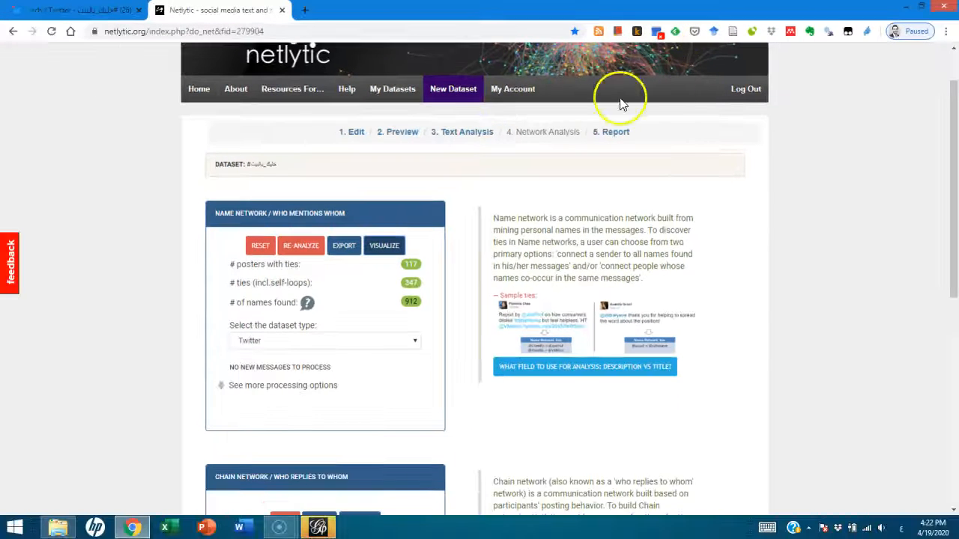
{"action": "left_click", "coordinate": [469, 265]}
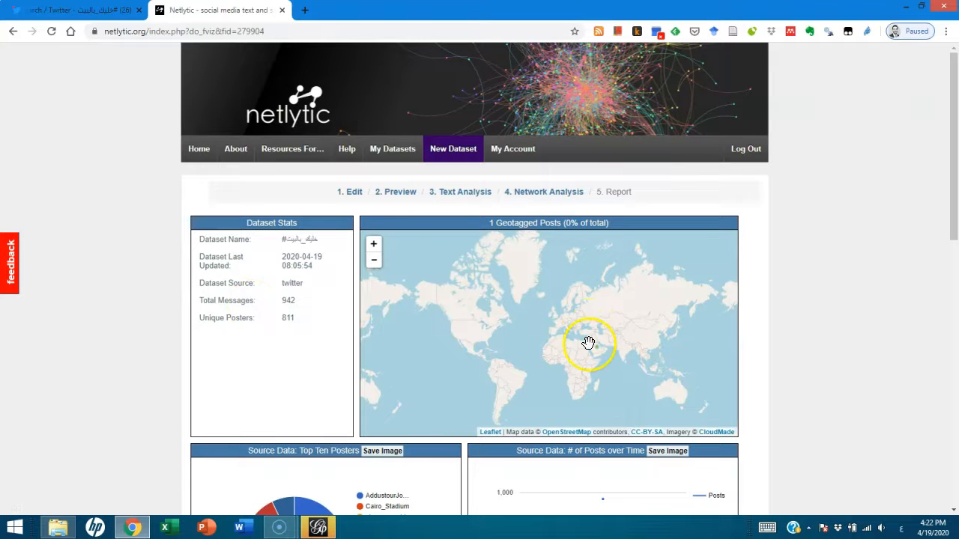
Zoom in on the geotagged posts map and bring the Middle East into view
{"action": "left_click", "coordinate": [373, 245]}
{"action": "left_click", "coordinate": [373, 245]}
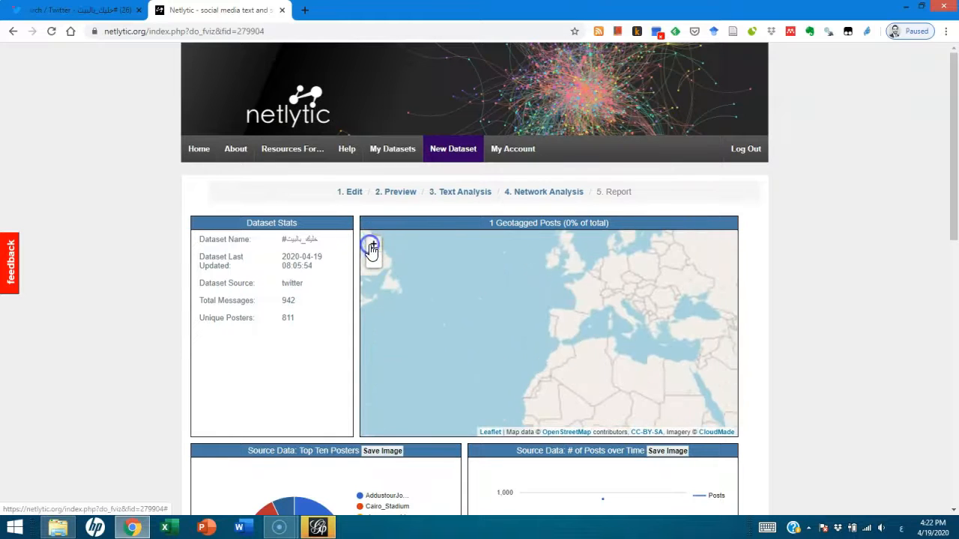
{"action": "left_click_drag", "start_coordinate": [625, 342], "coordinate": [471, 321]}
{"action": "left_click_drag", "start_coordinate": [572, 385], "coordinate": [573, 352]}
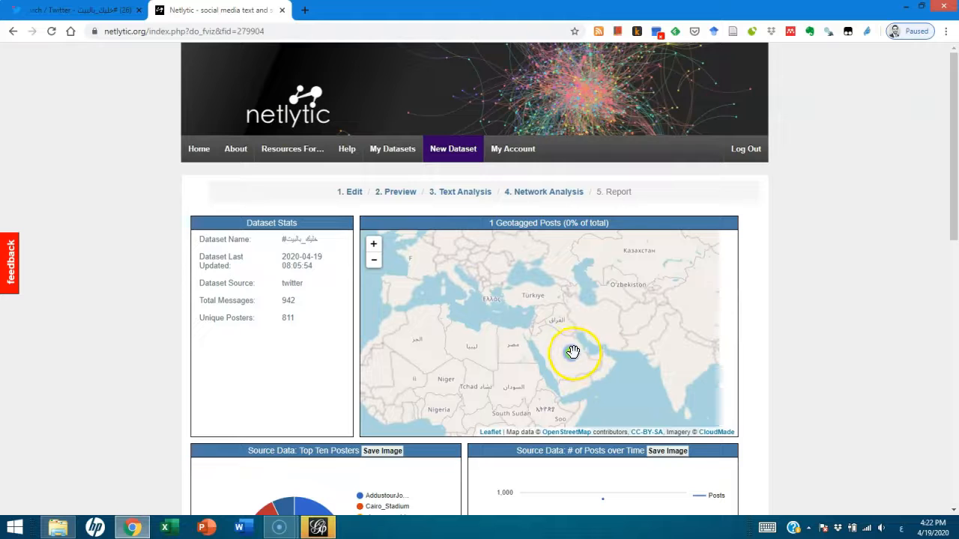
Inspect the geotagged post's location on the map at close range and return to the regional view
{"action": "left_click_drag", "start_coordinate": [954, 195], "coordinate": [955, 251]}
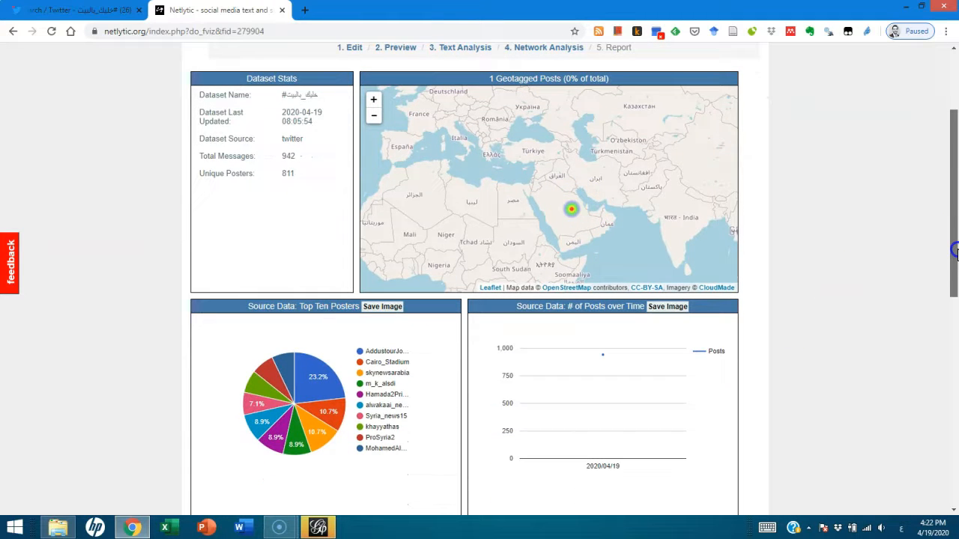
{"action": "left_click", "coordinate": [374, 99]}
{"action": "left_click", "coordinate": [374, 99]}
{"action": "double_click", "coordinate": [559, 175]}
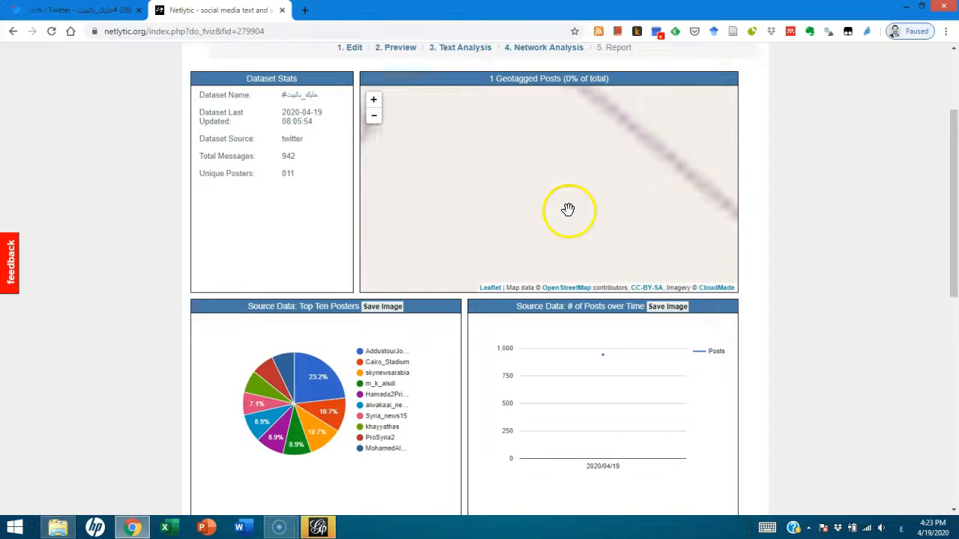
{"action": "left_click", "coordinate": [374, 119]}
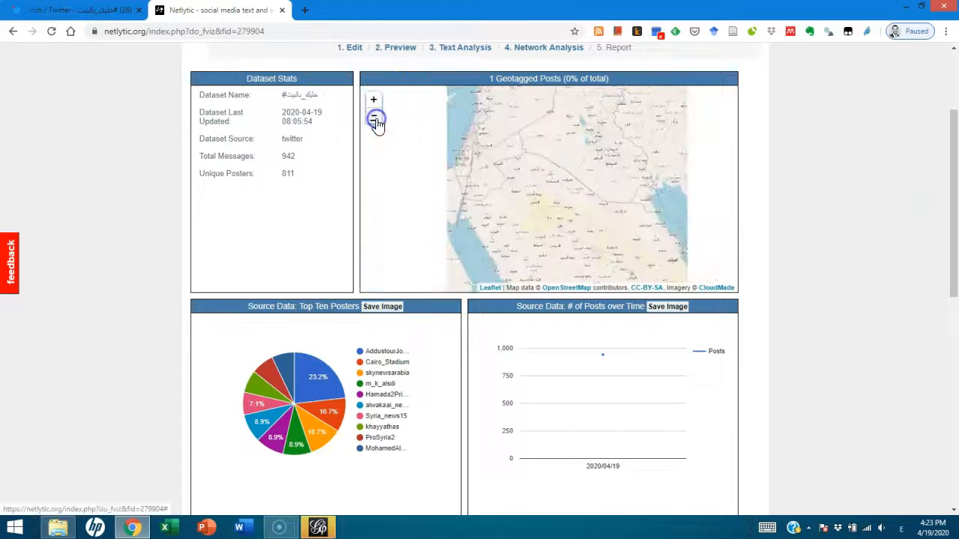
{"action": "left_click", "coordinate": [374, 119]}
{"action": "left_click", "coordinate": [374, 119]}
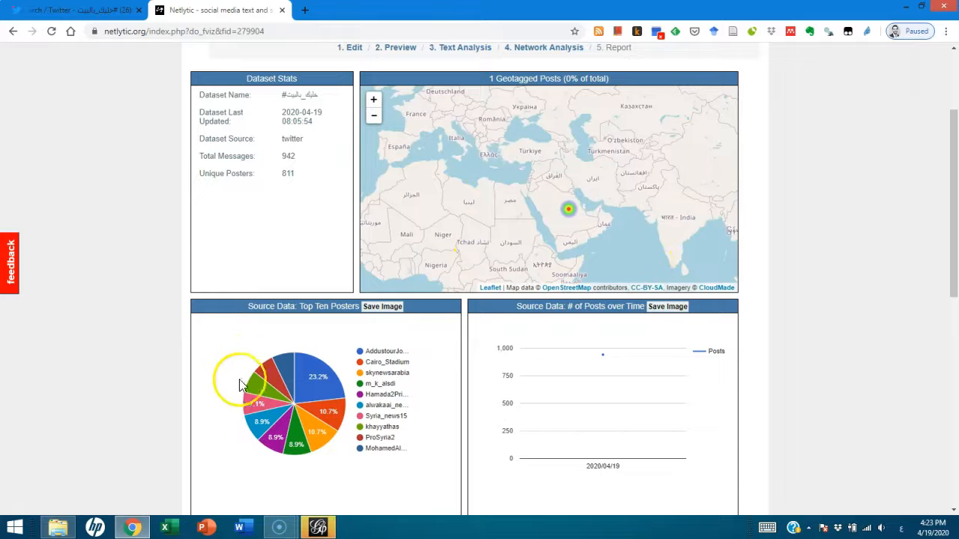
Examine the report's charts for top ten posters, most frequently used words and most mentioned posters, and return to the dataset stats
{"action": "mouse_move", "coordinate": [305, 385]}
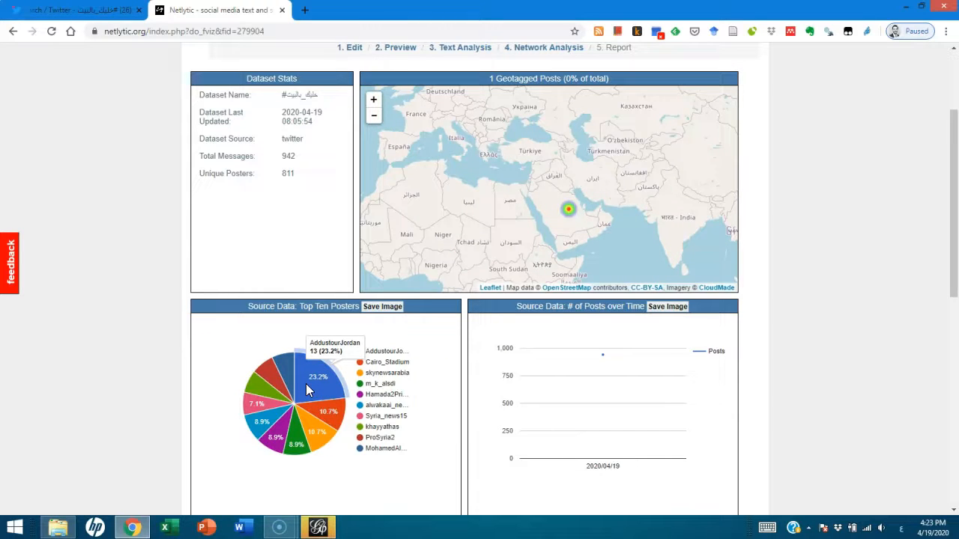
{"action": "left_click_drag", "start_coordinate": [949, 242], "coordinate": [927, 392]}
{"action": "mouse_move", "coordinate": [262, 229]}
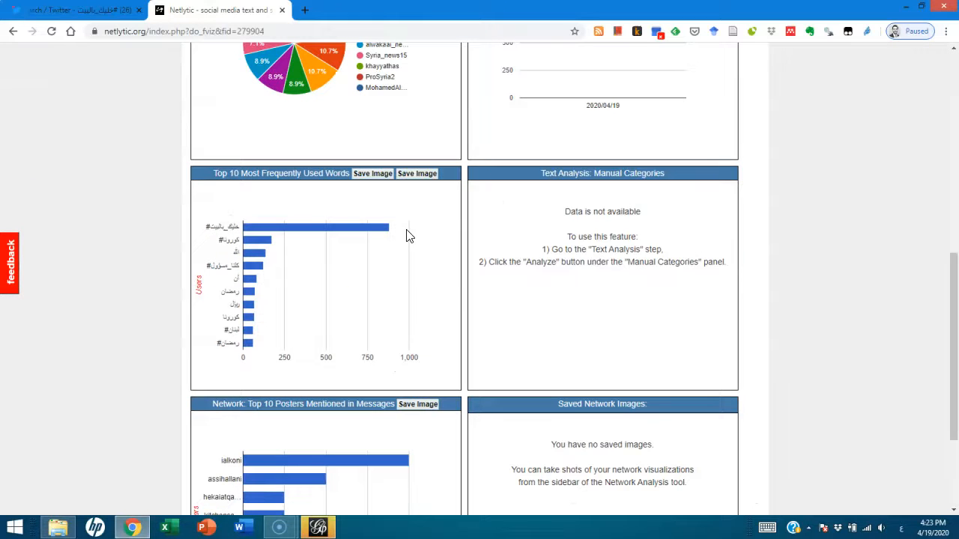
{"action": "mouse_move", "coordinate": [368, 227]}
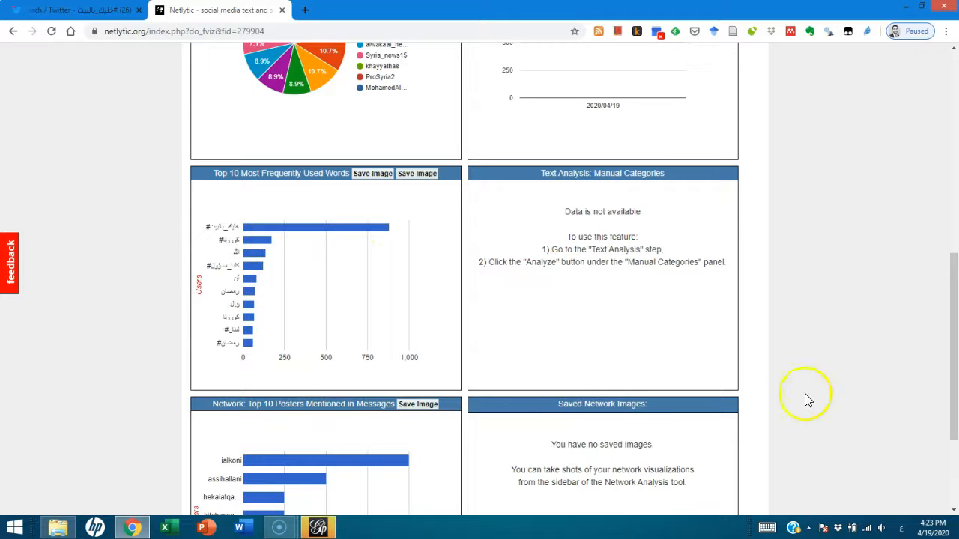
{"action": "left_click_drag", "start_coordinate": [951, 360], "coordinate": [950, 453]}
{"action": "scroll", "coordinate": [474, 311], "scroll_direction": "up", "scroll_amount": 2}
{"action": "scroll", "coordinate": [473, 311], "scroll_direction": "up", "scroll_amount": 8}
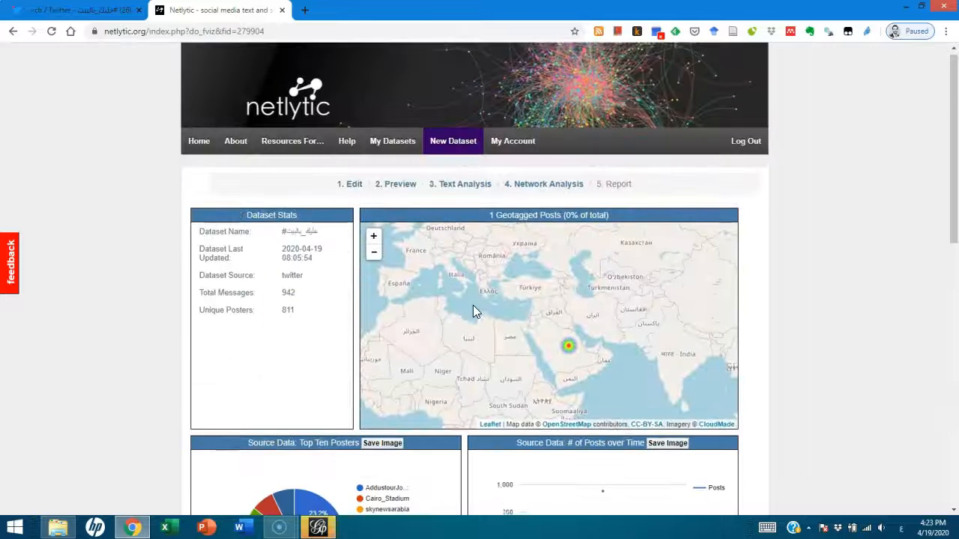
{"action": "scroll", "coordinate": [473, 310], "scroll_direction": "up", "scroll_amount": 1}
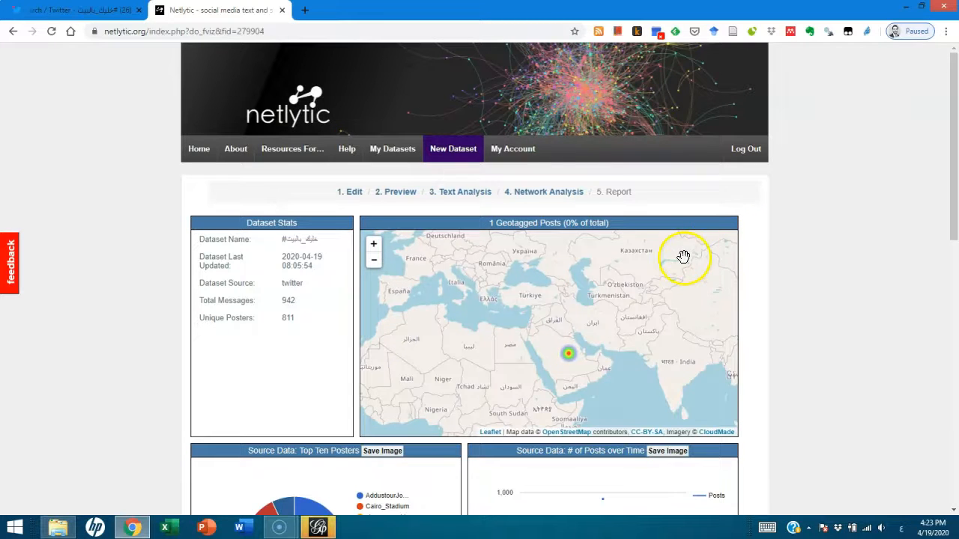
Switch to Gephi to view the import report of the exported network, and return to the Netlytic report in Chrome
{"action": "left_click", "coordinate": [317, 527]}
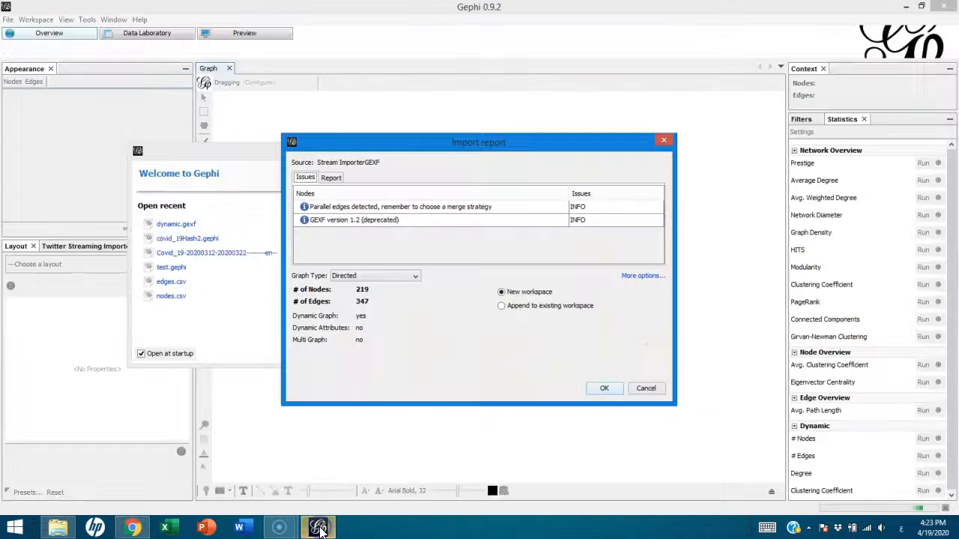
{"action": "key", "text": "alt+Tab"}
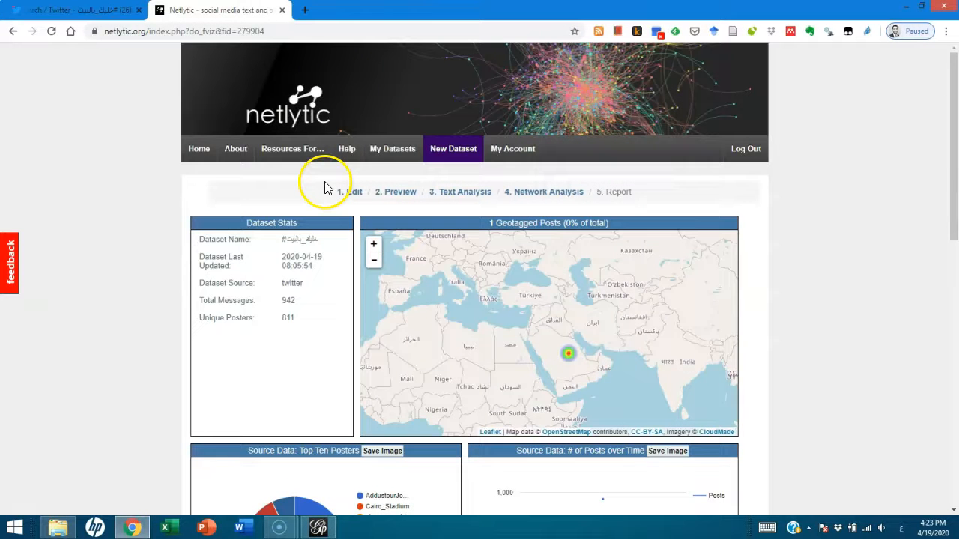